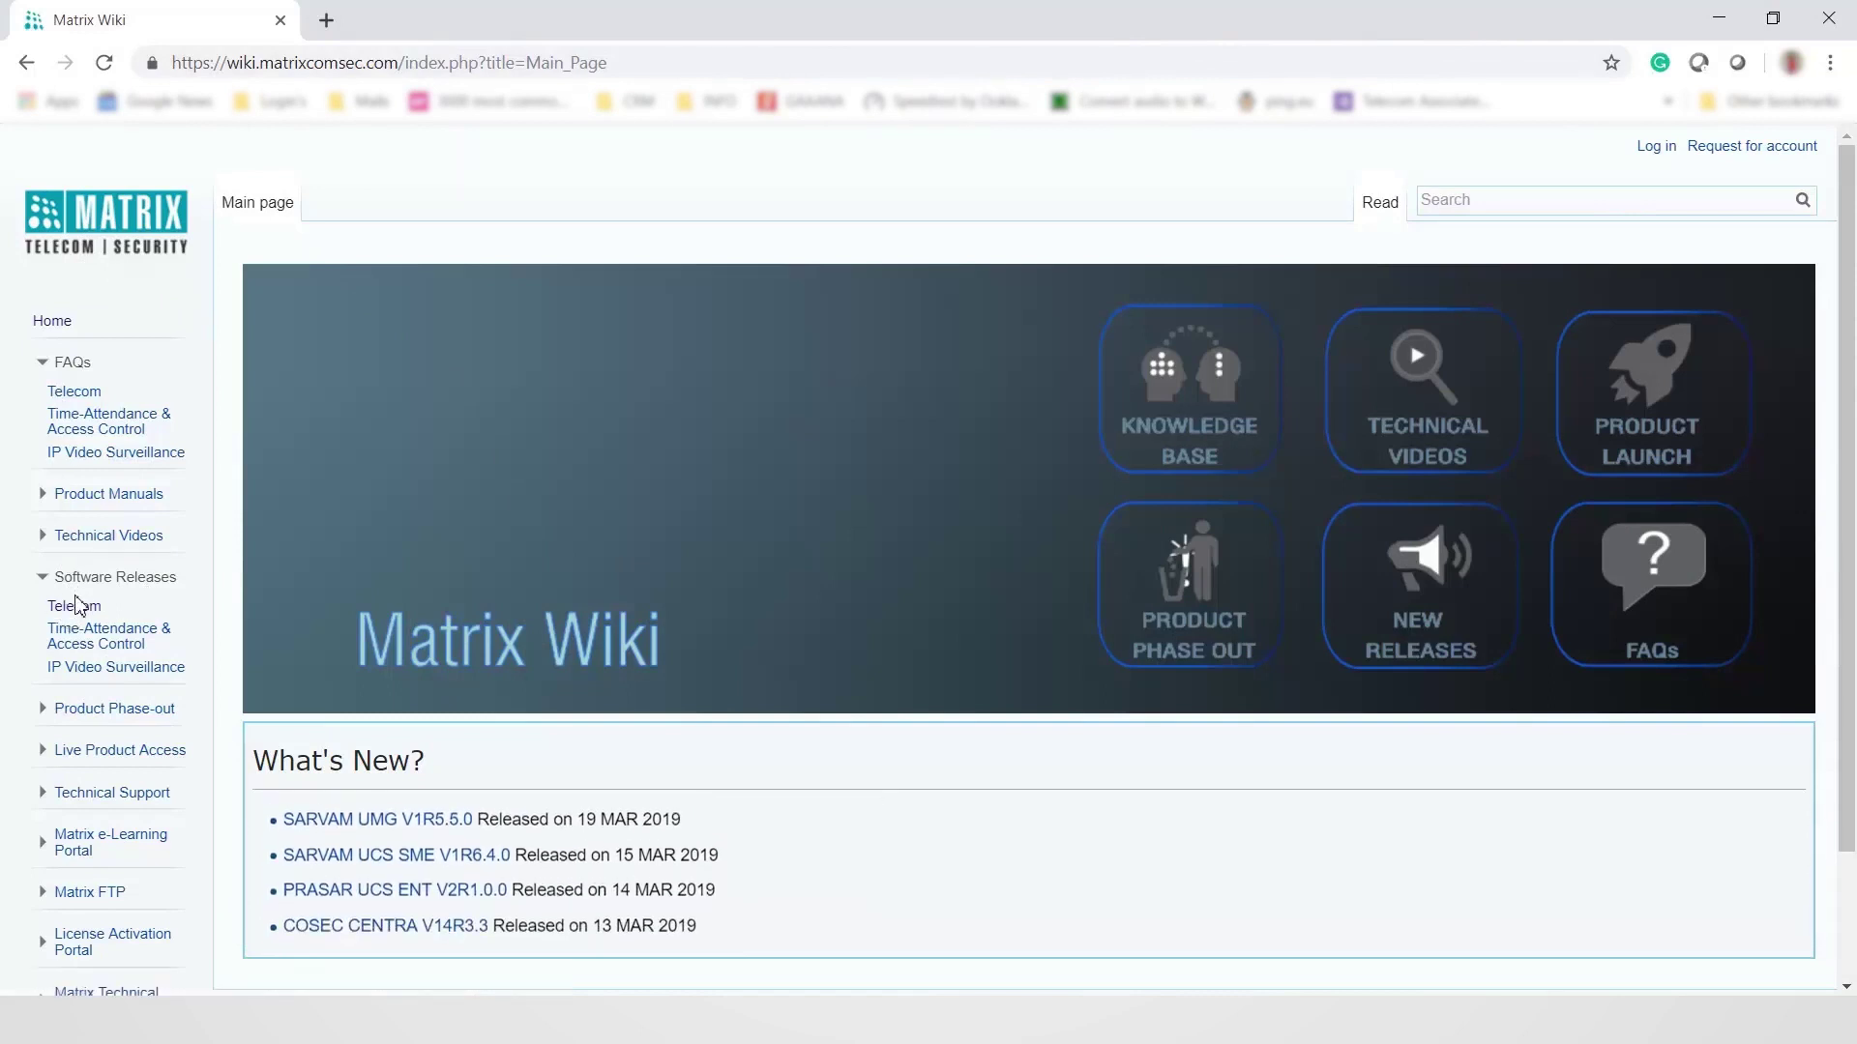
Open the VARTA WIN200 page from the wiki's telecom software releases.
click(77, 609)
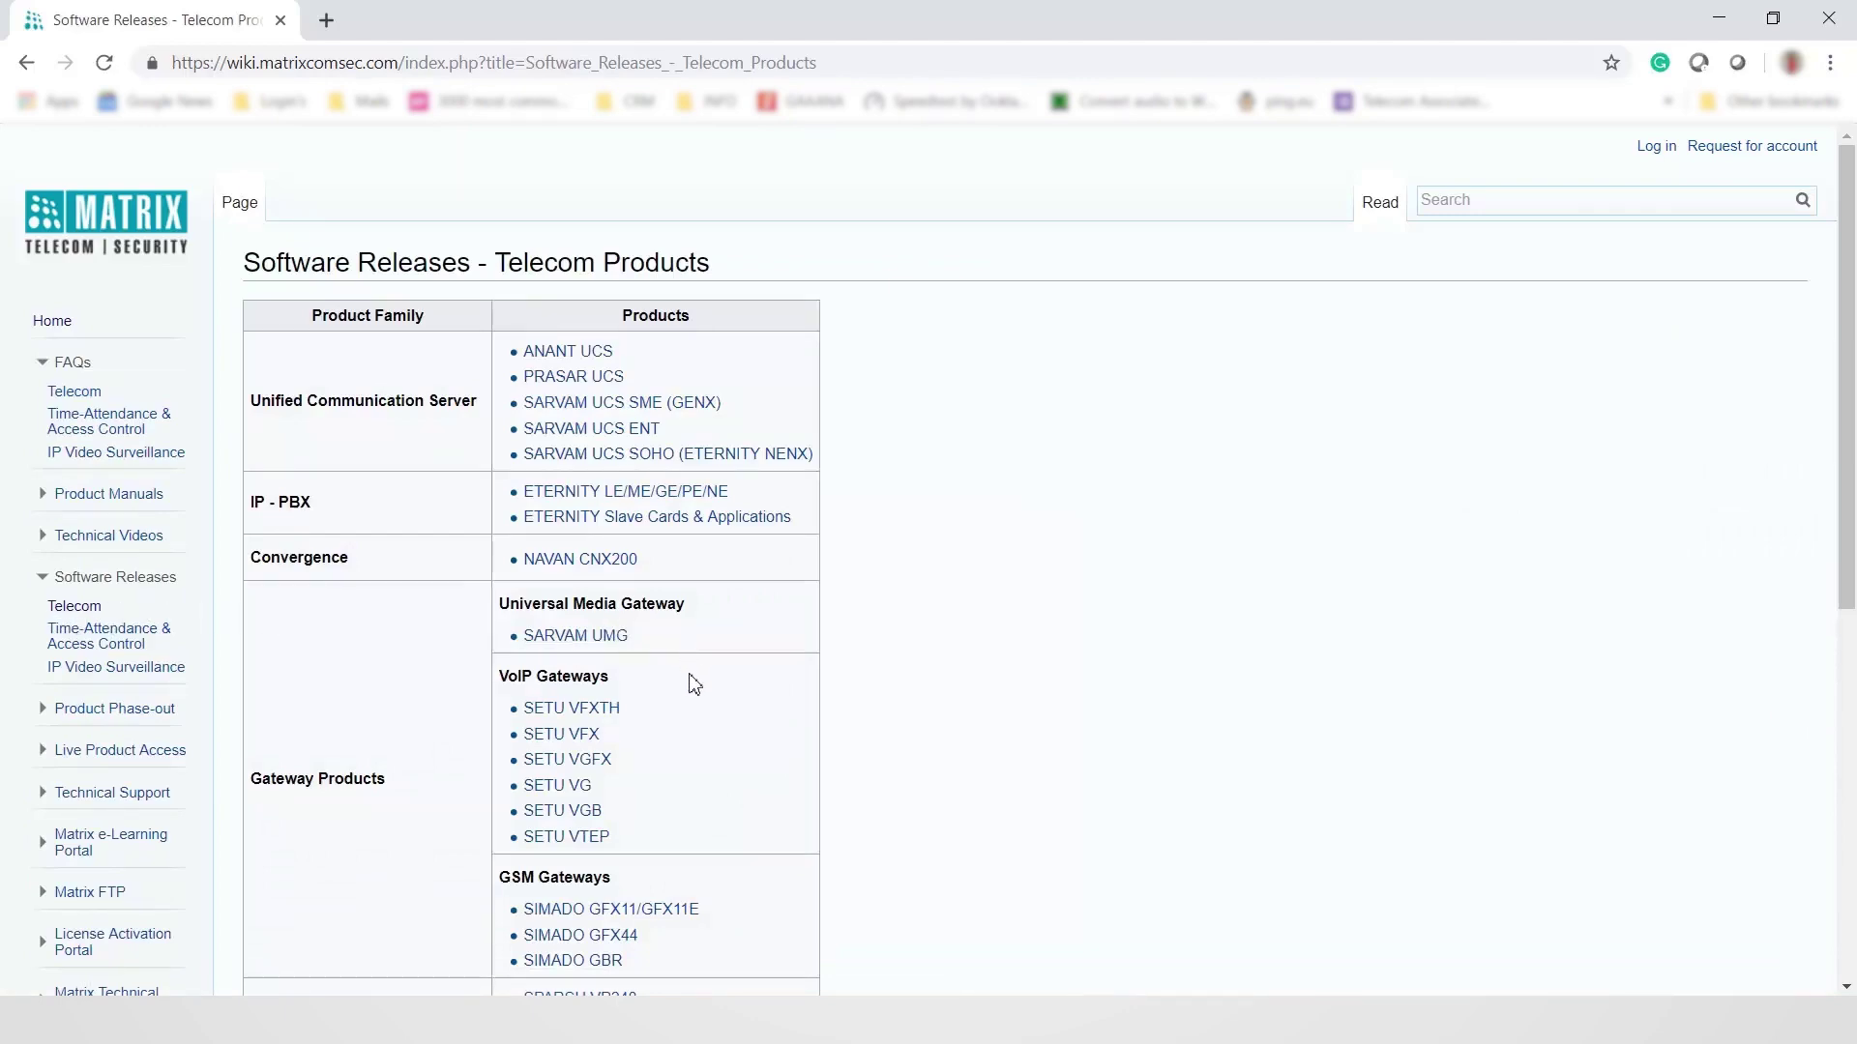
scroll(694, 685, down, 5)
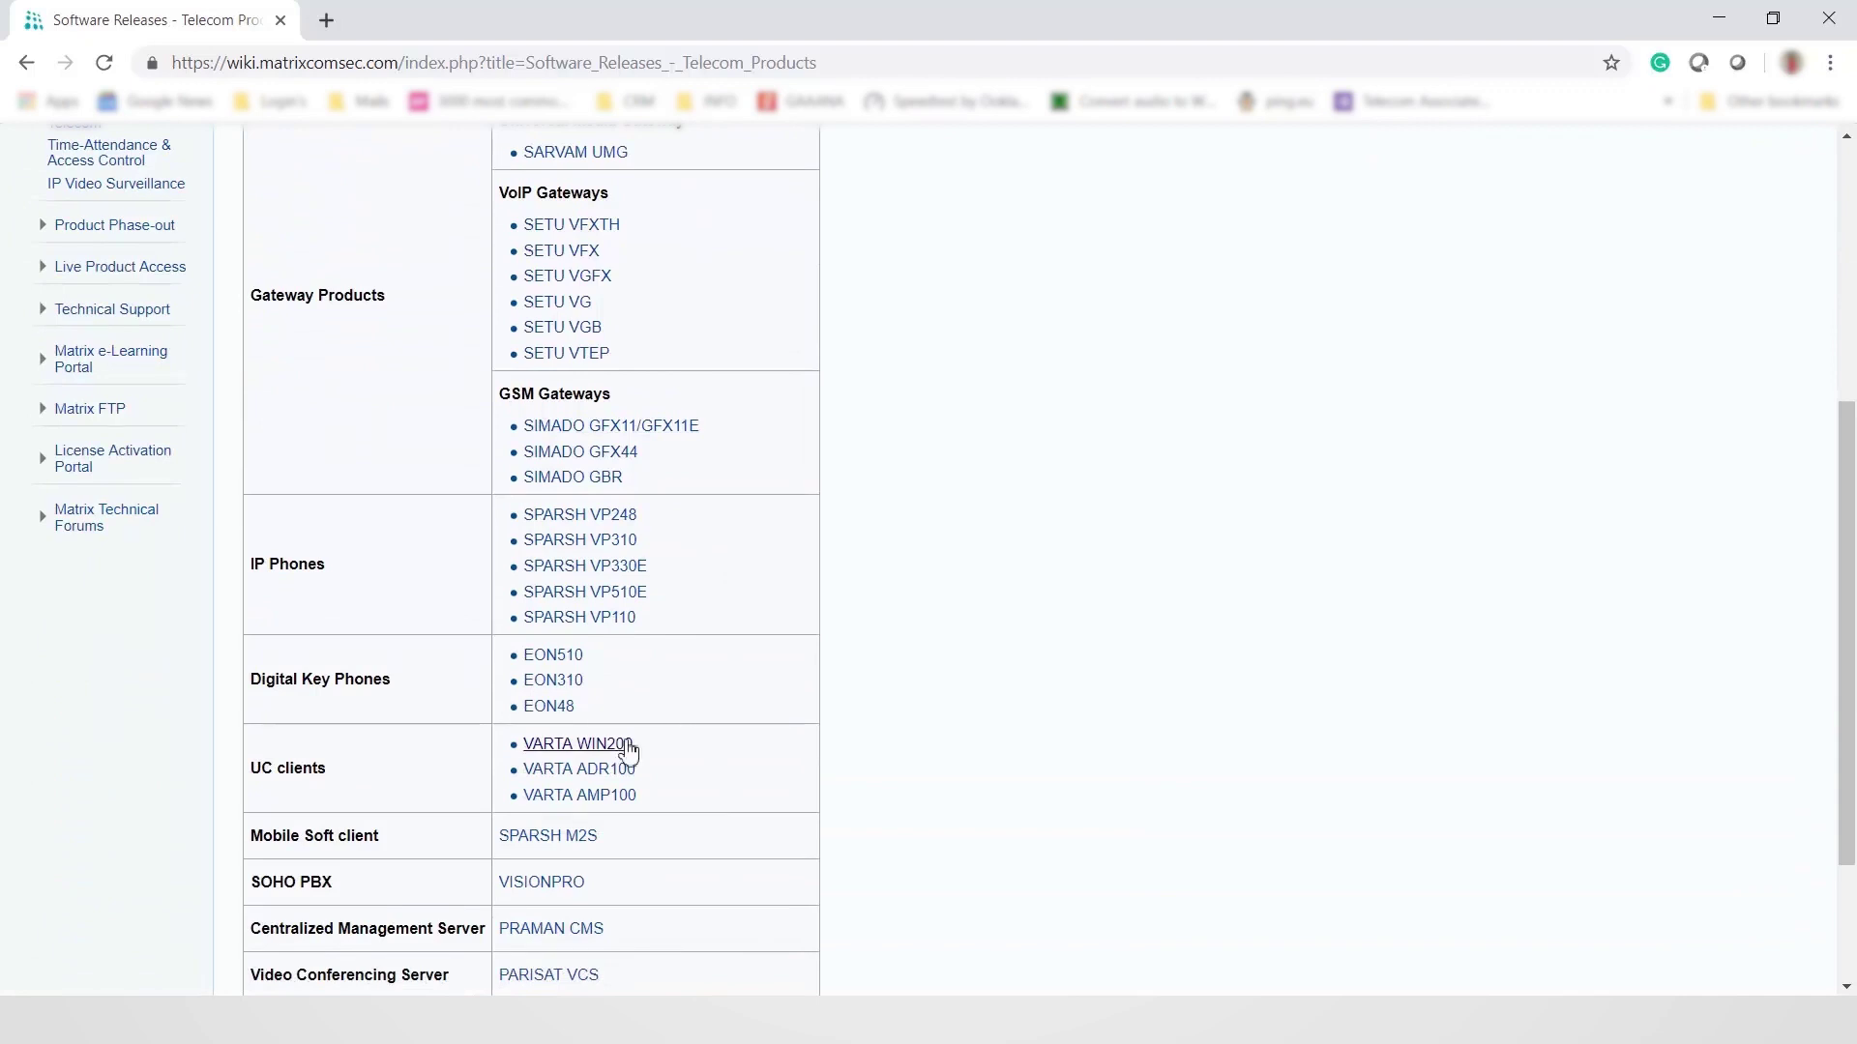
click(565, 750)
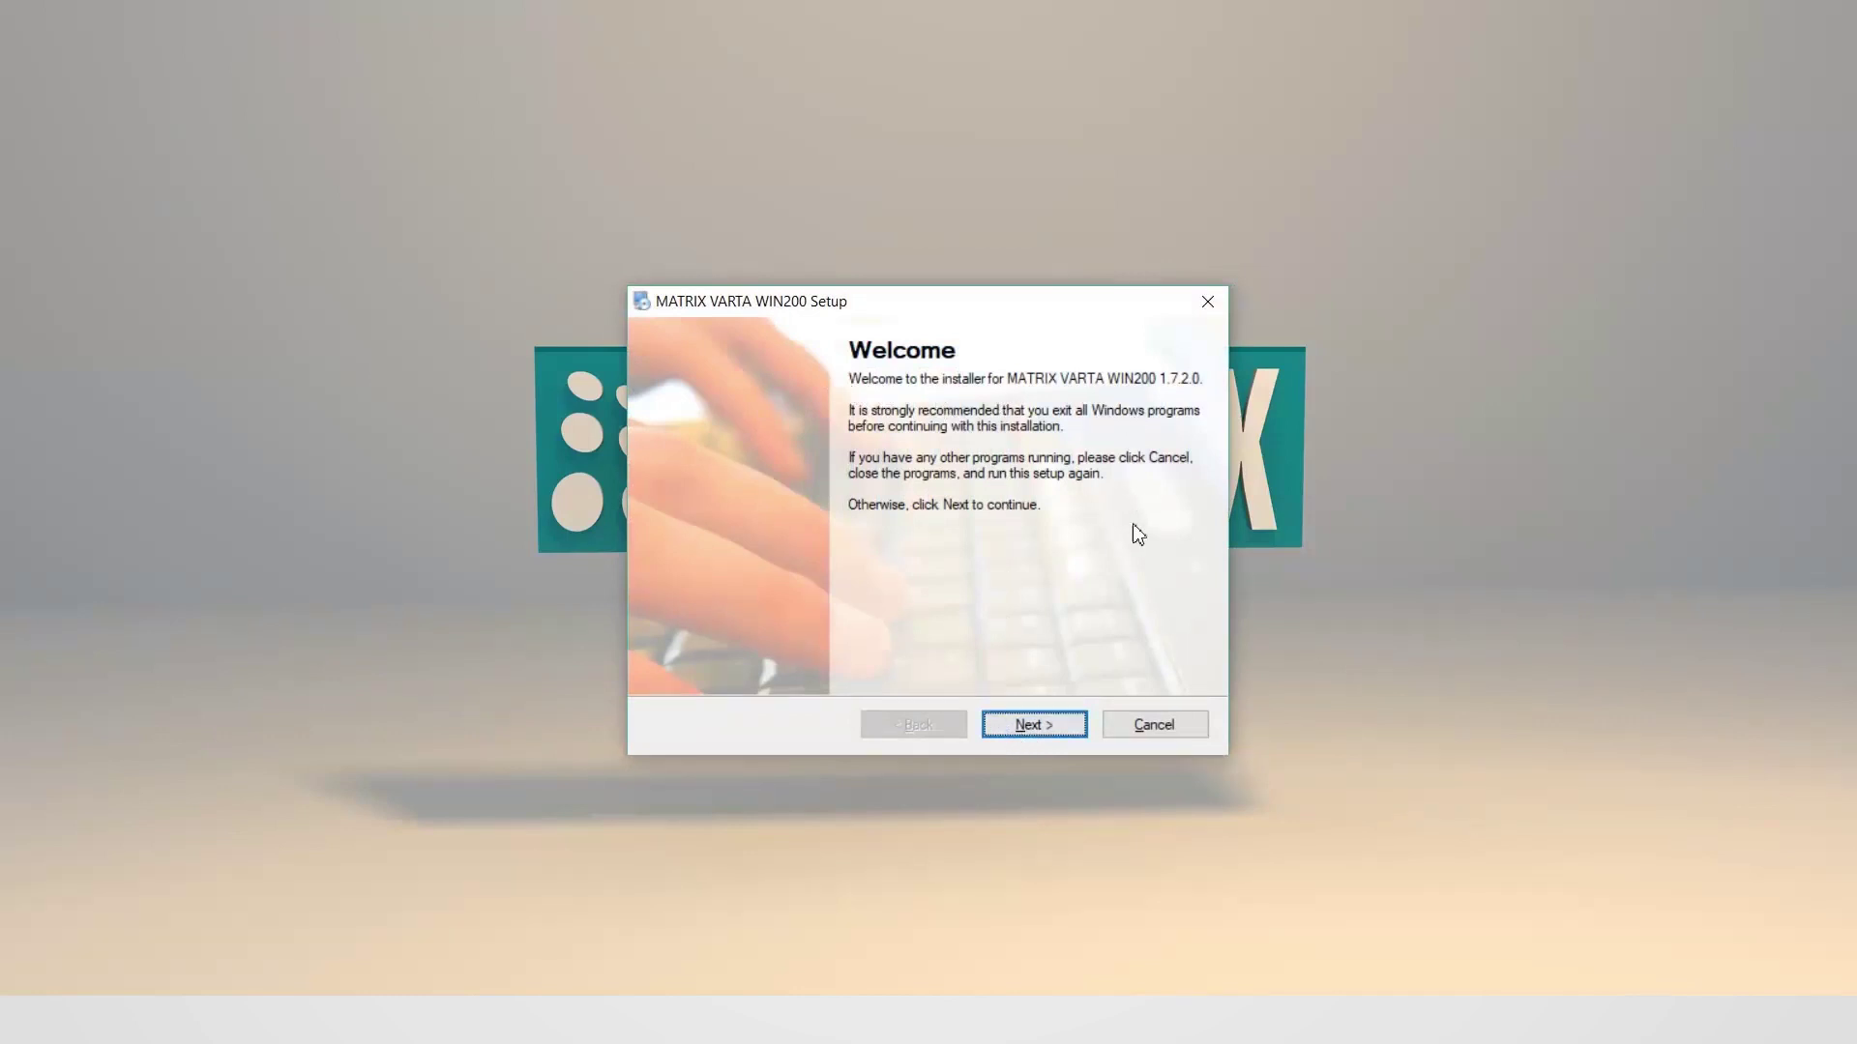
Install MATRIX VARTA WIN200 1.7.2.0 in the preset folder, agreeing to the license terms, and finish the setup.
click(1047, 735)
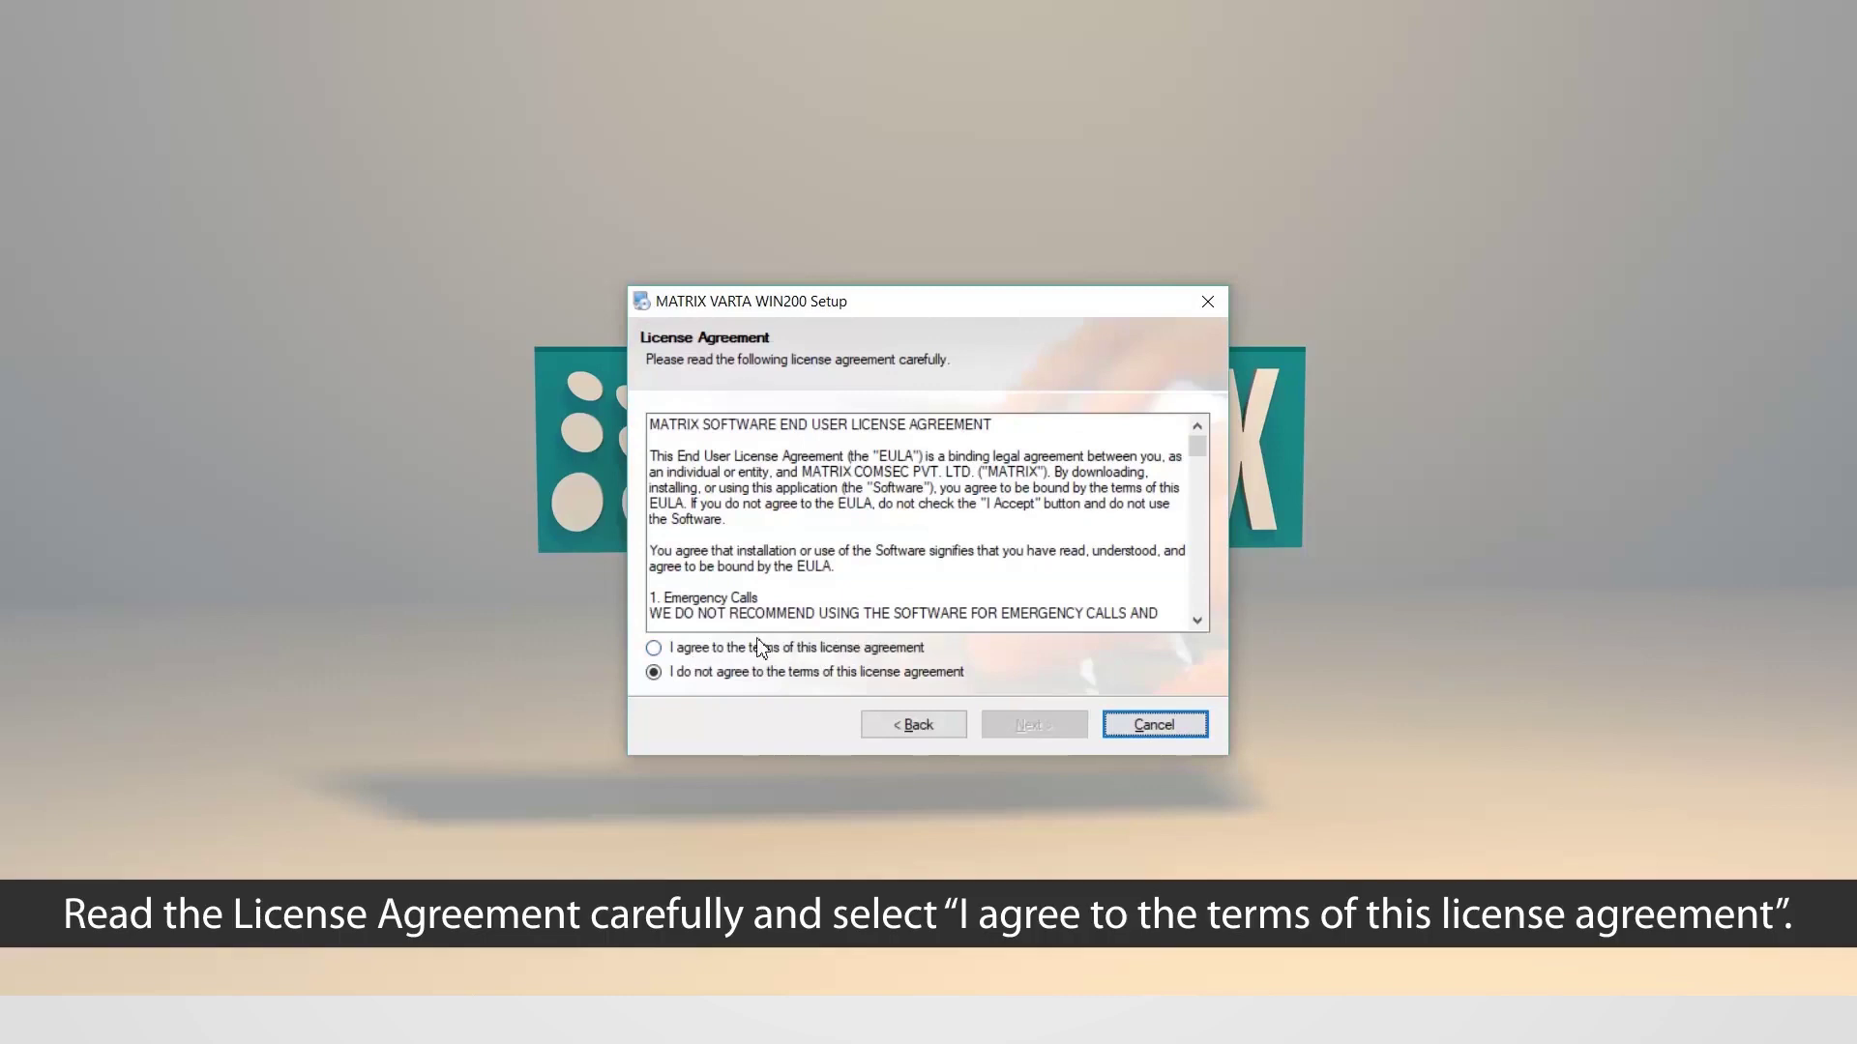
click(655, 649)
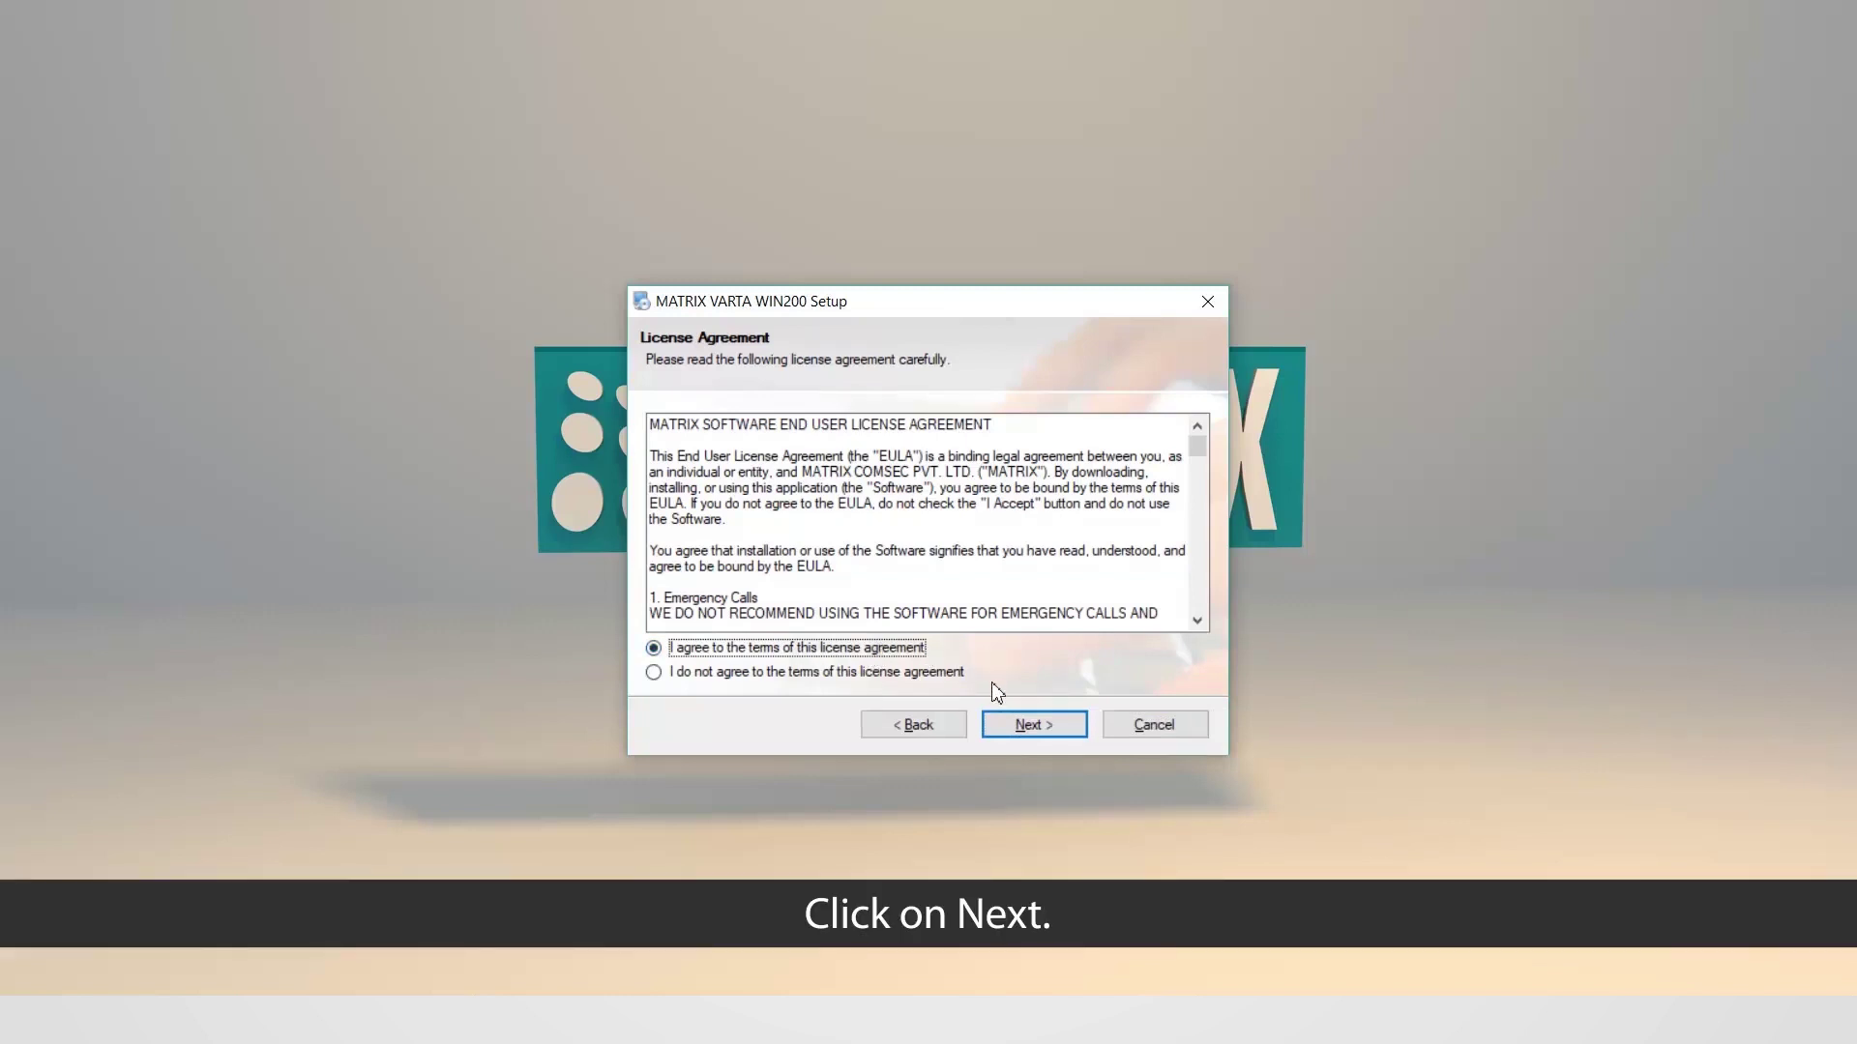
click(1006, 727)
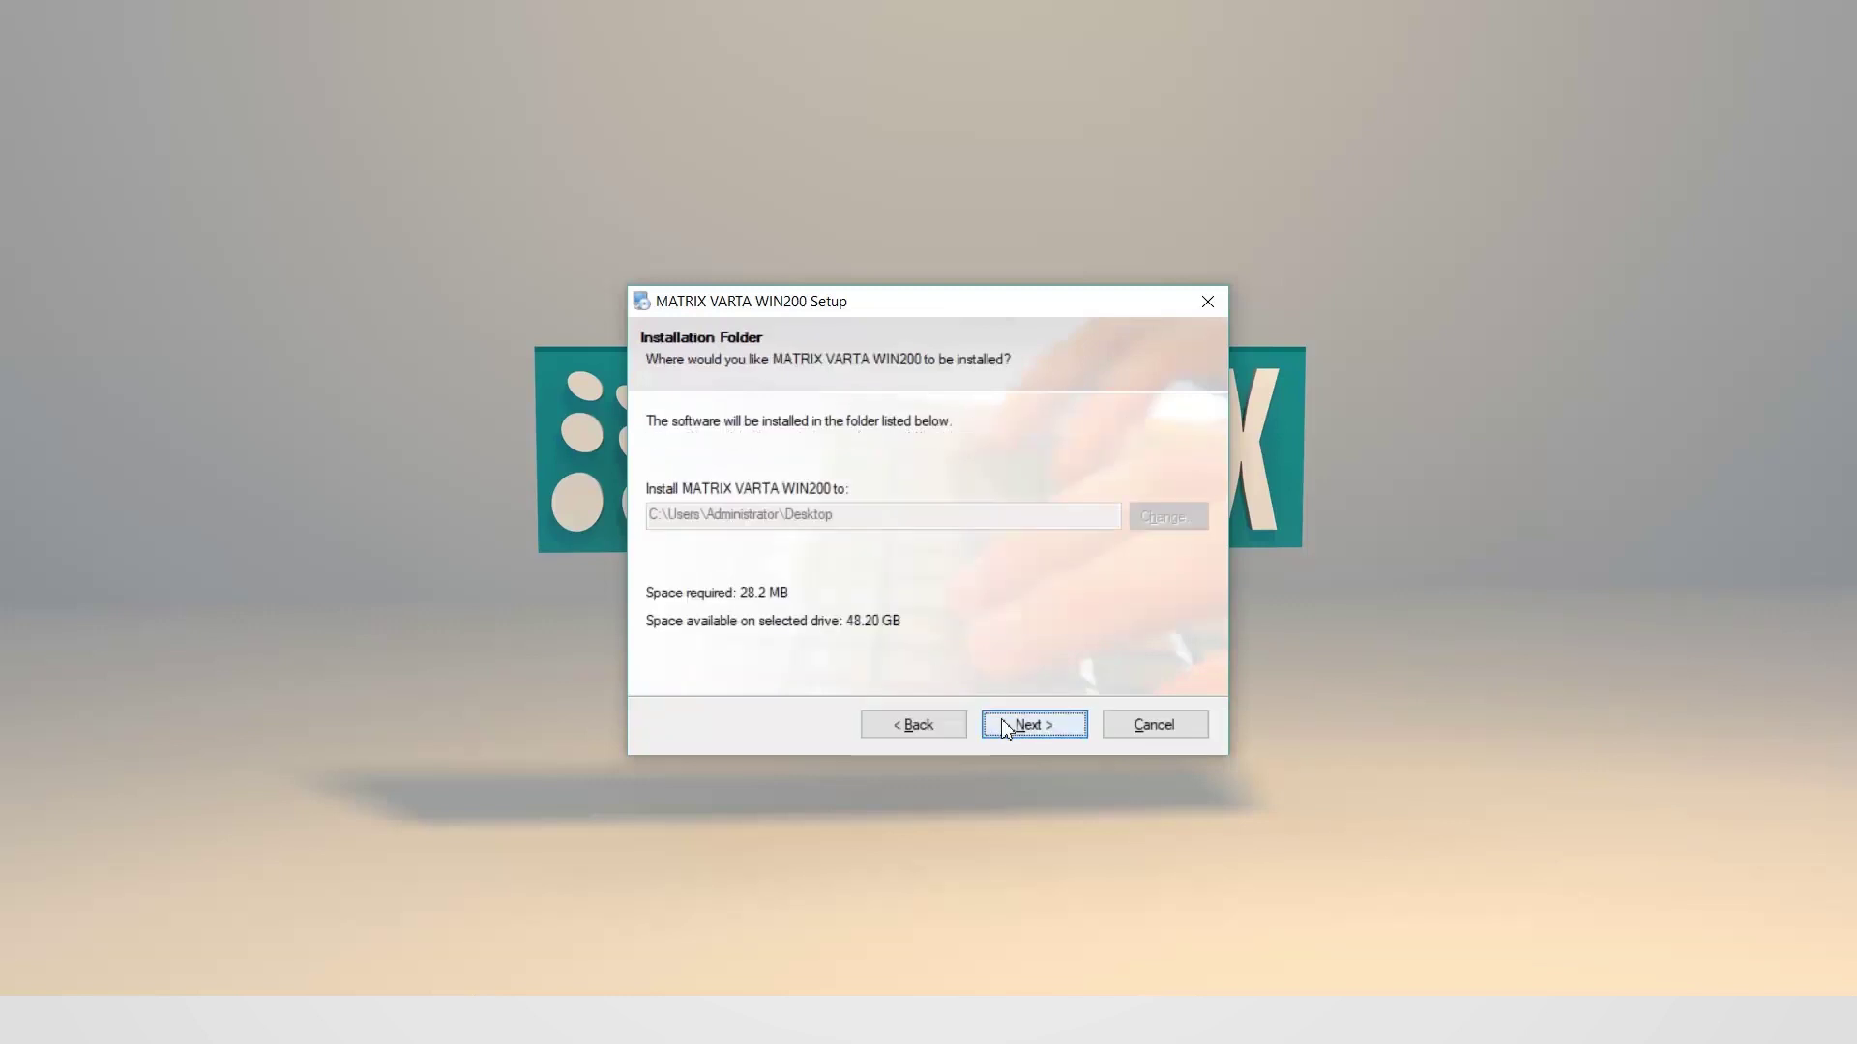
click(1020, 732)
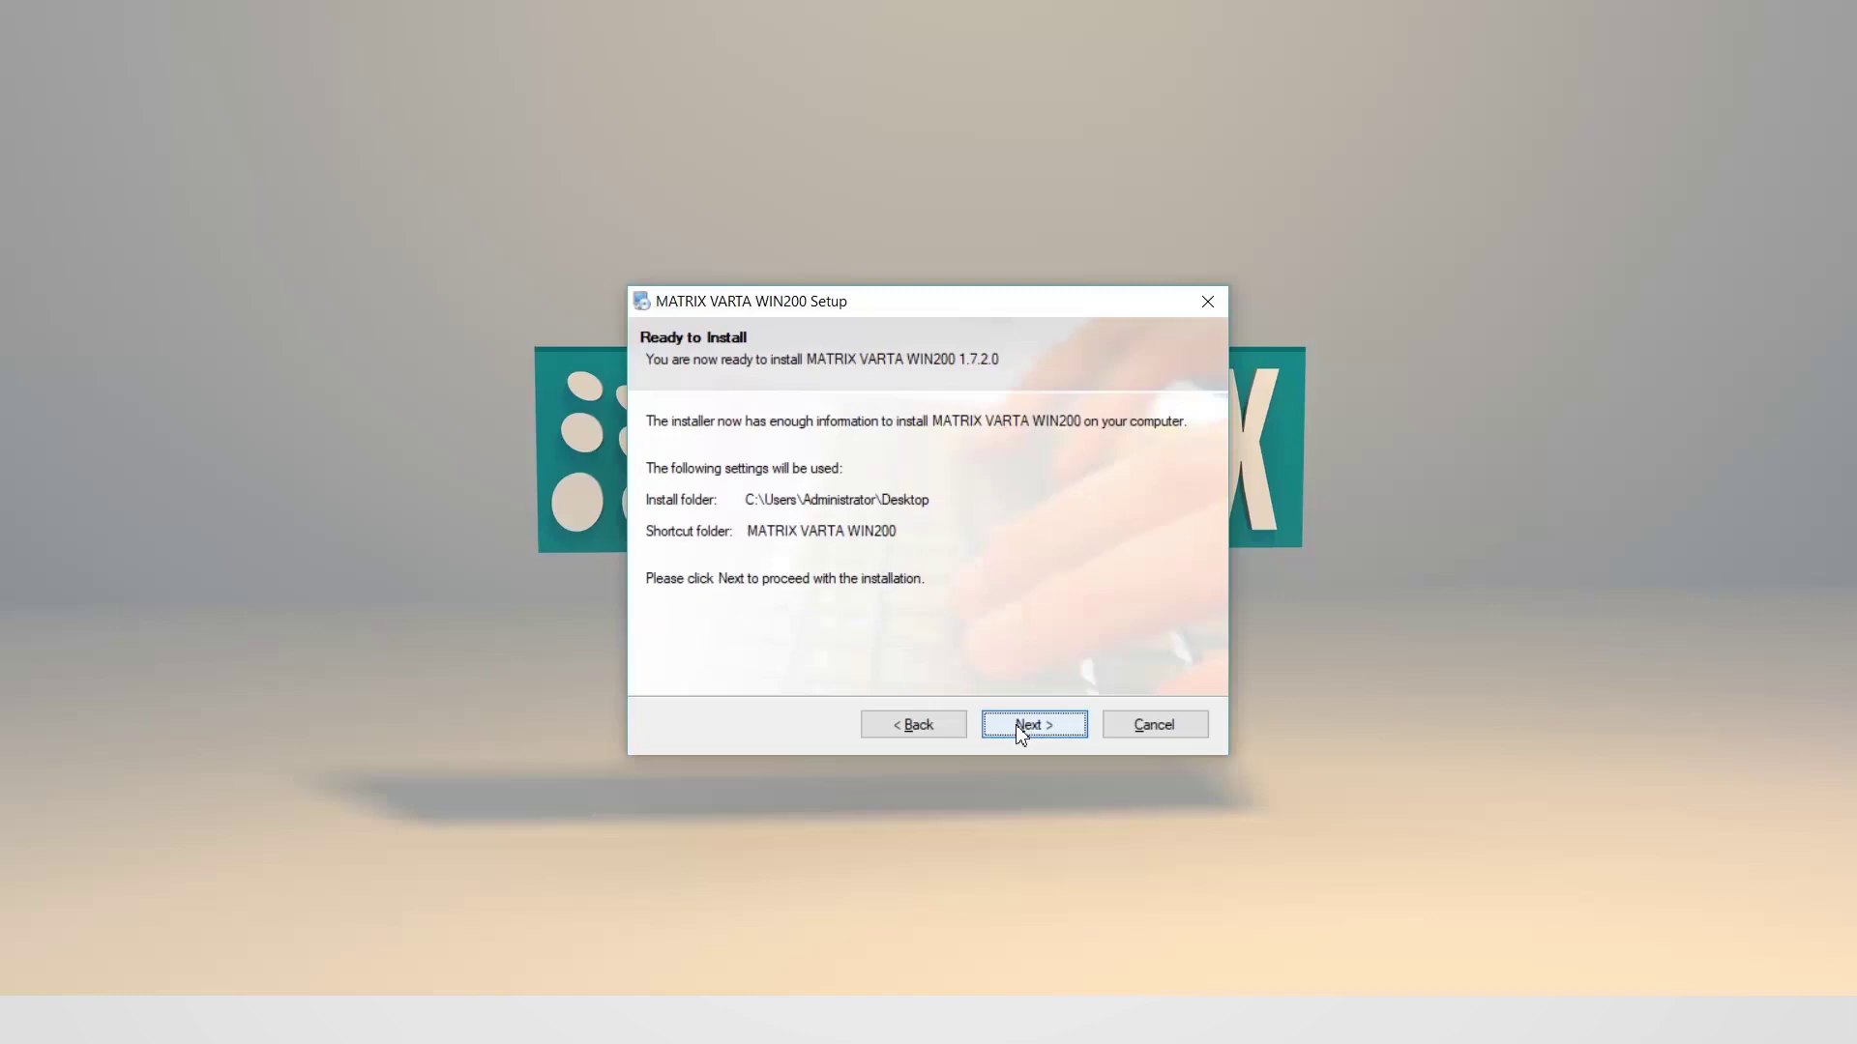
click(1020, 732)
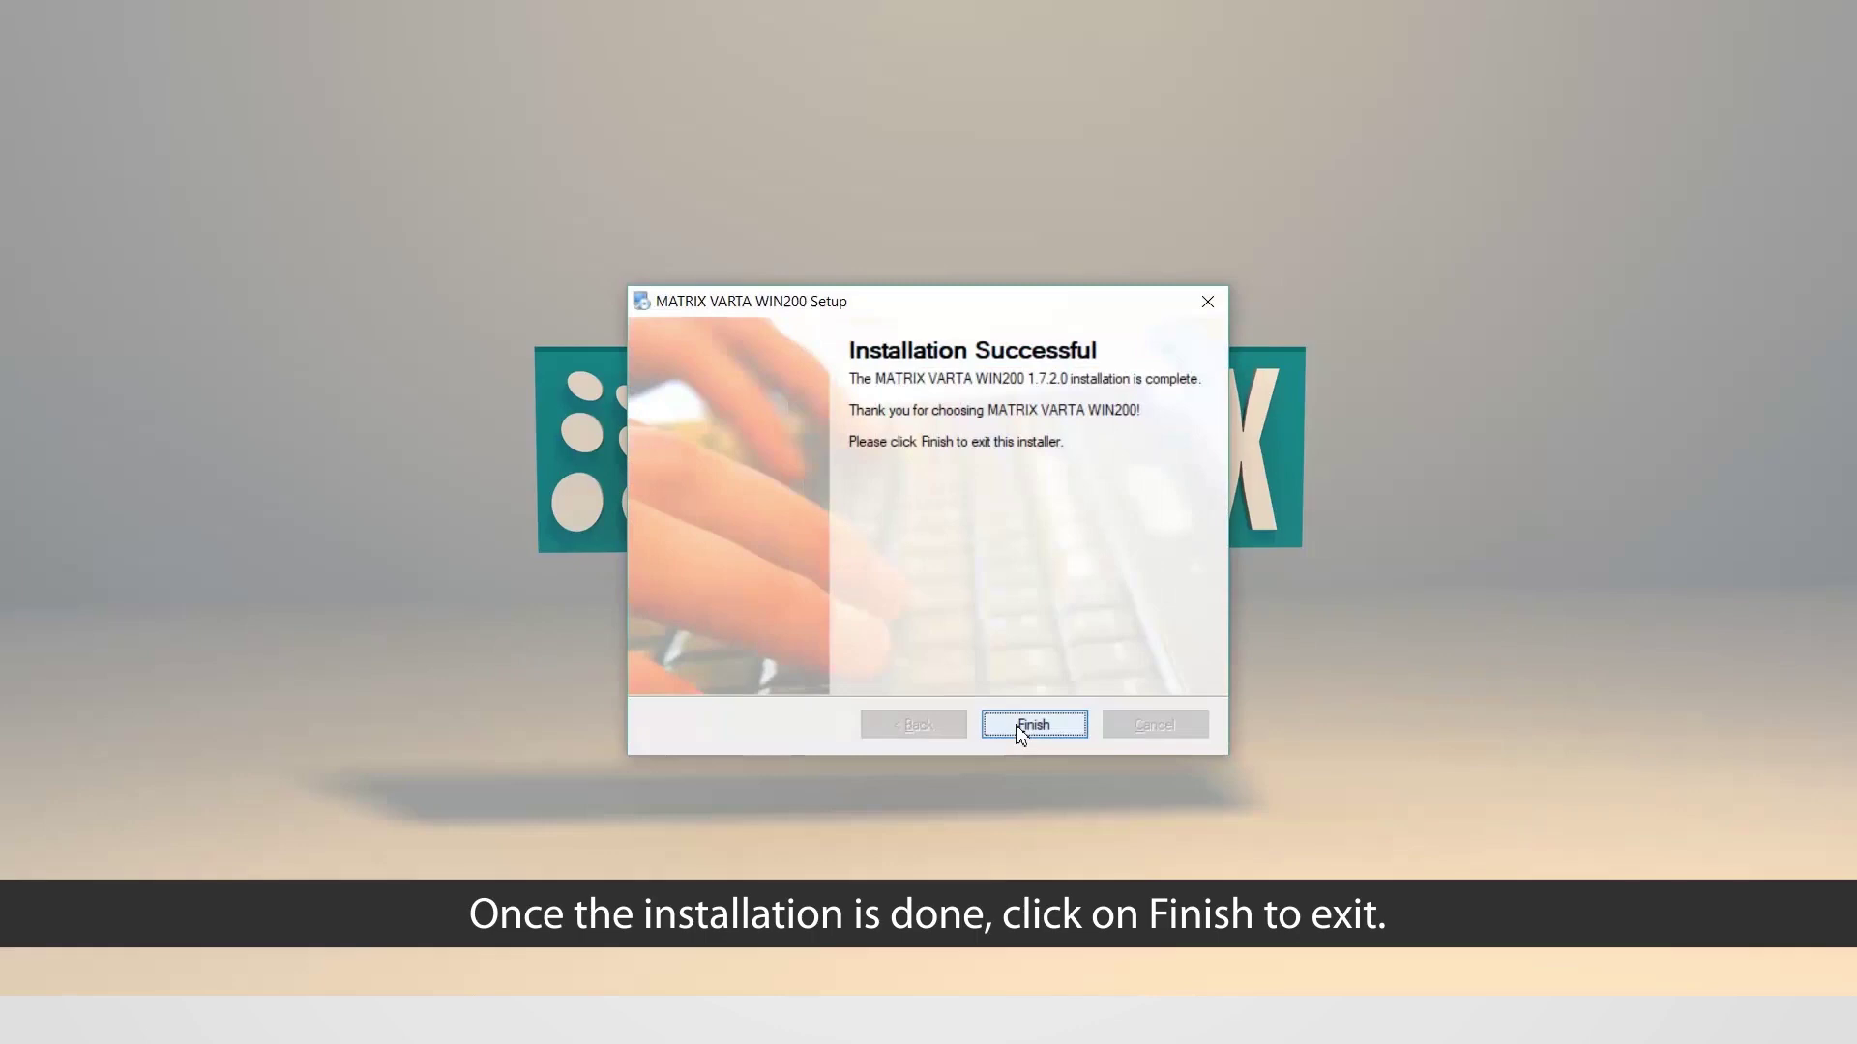
click(1017, 733)
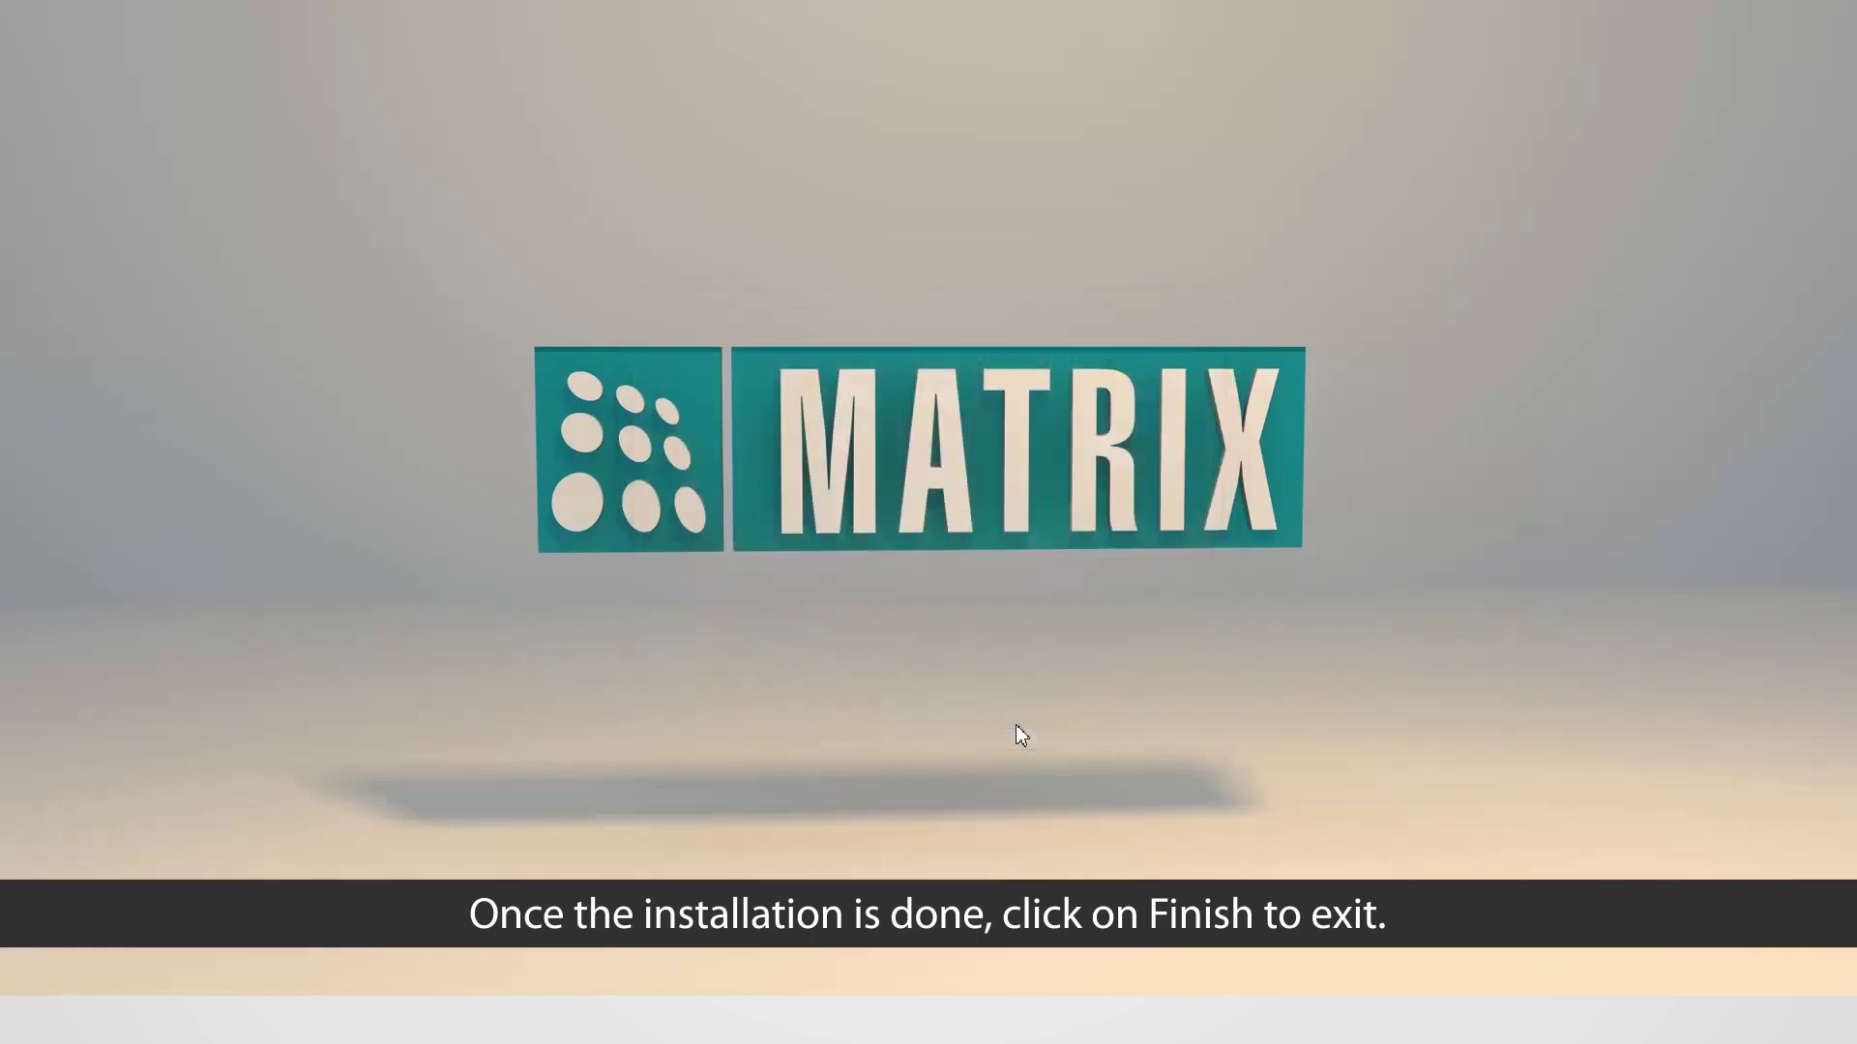
Search Windows for "varta" and launch the MATRIX VARTA WIN200 app.
click(240, 1035)
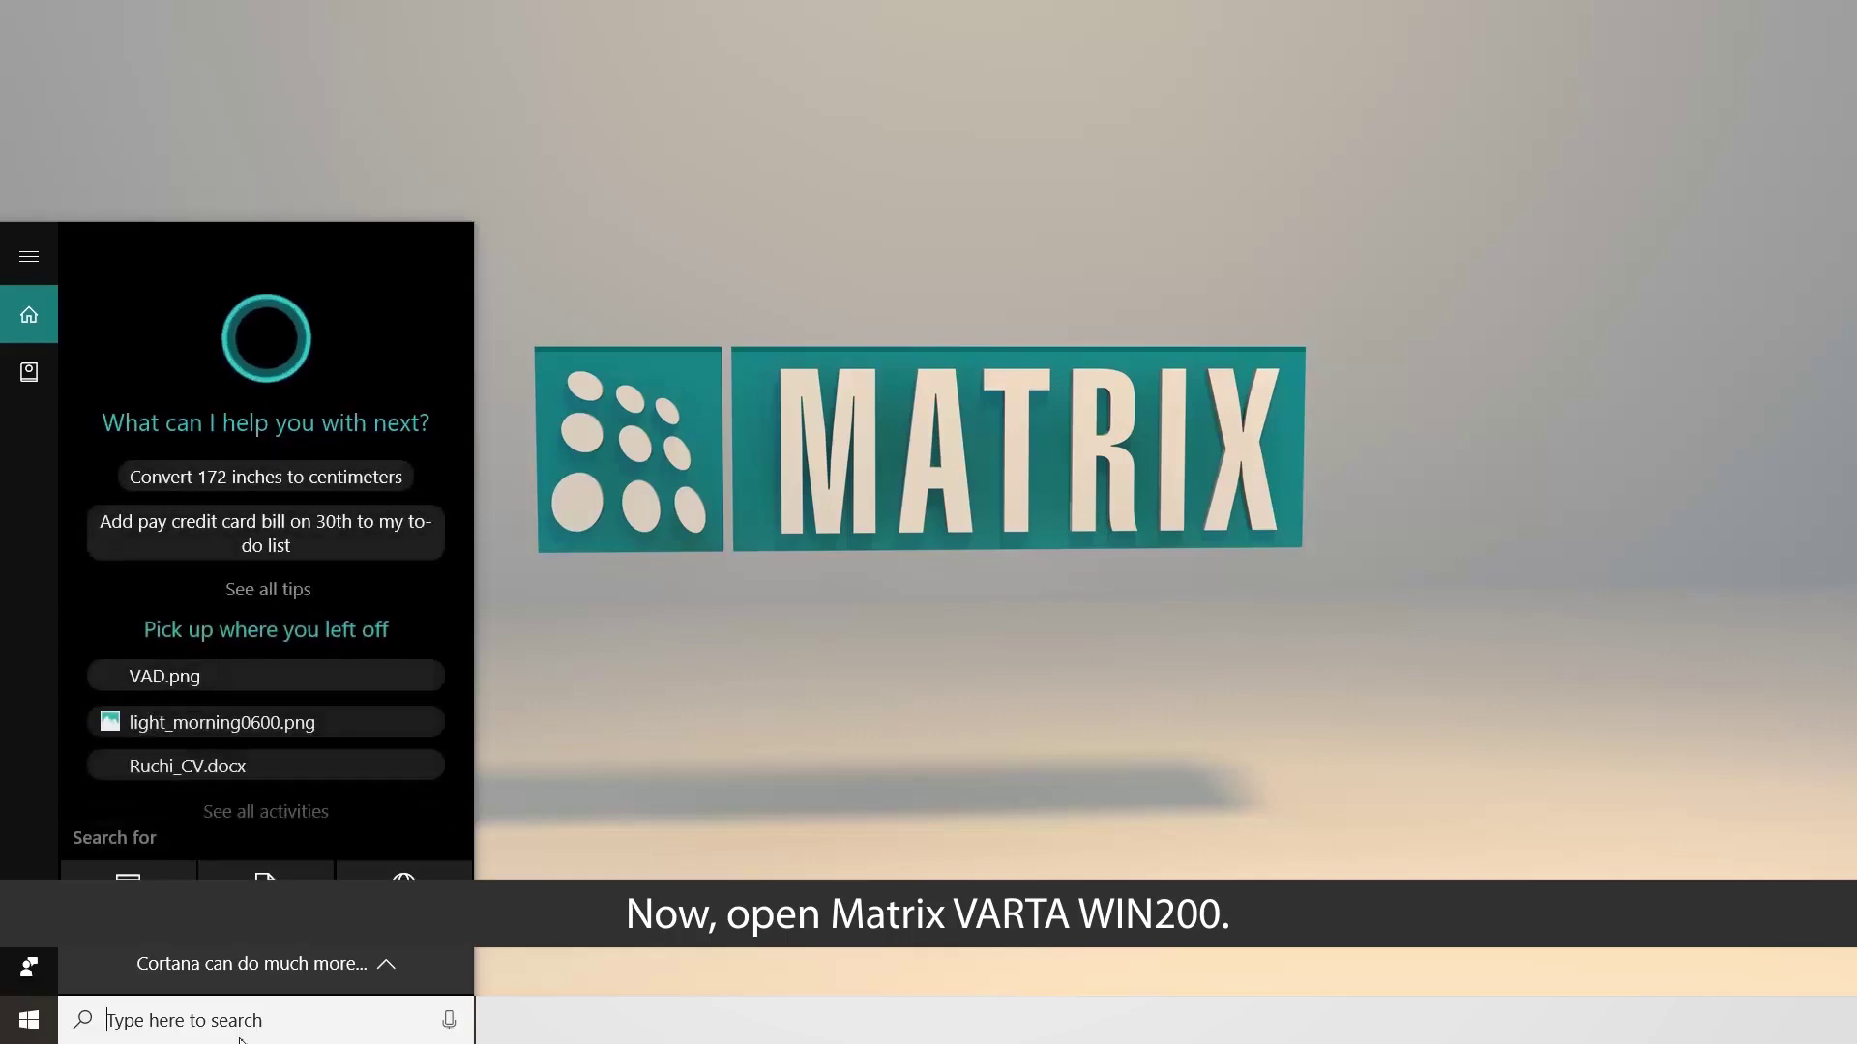
text(varta)
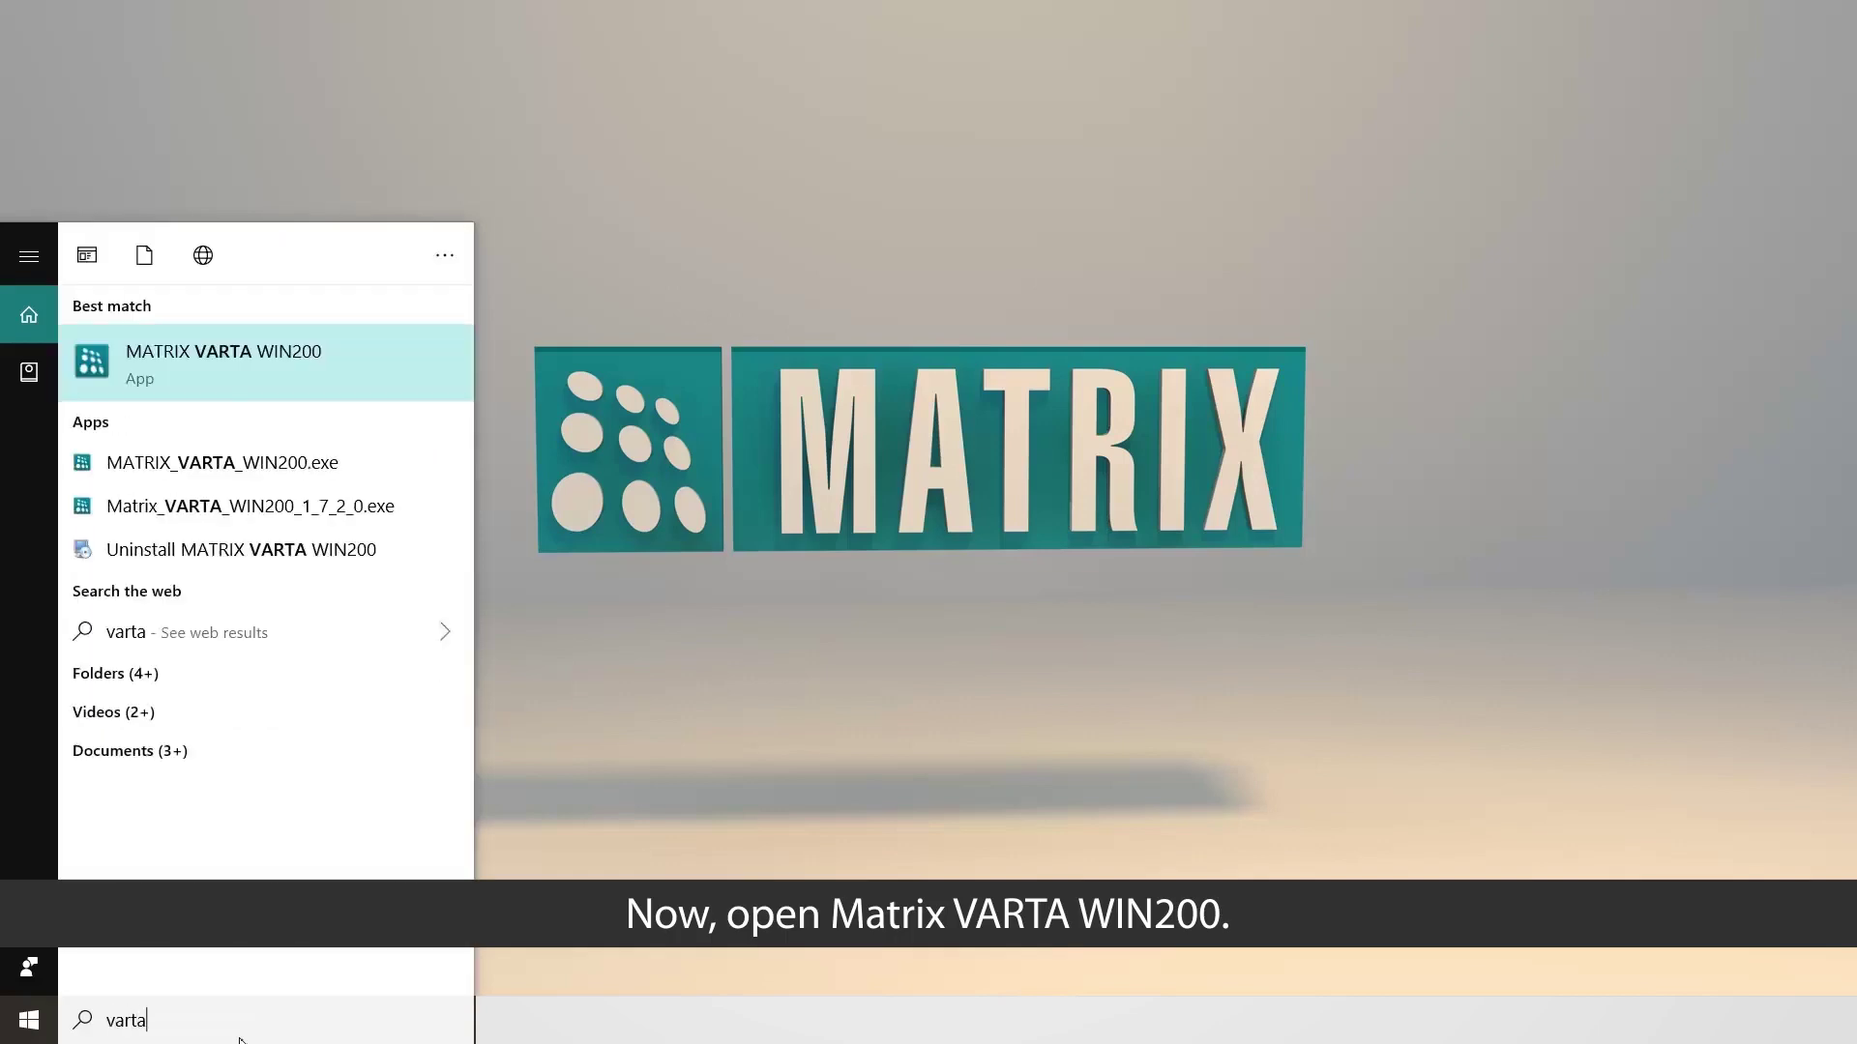
key(Return)
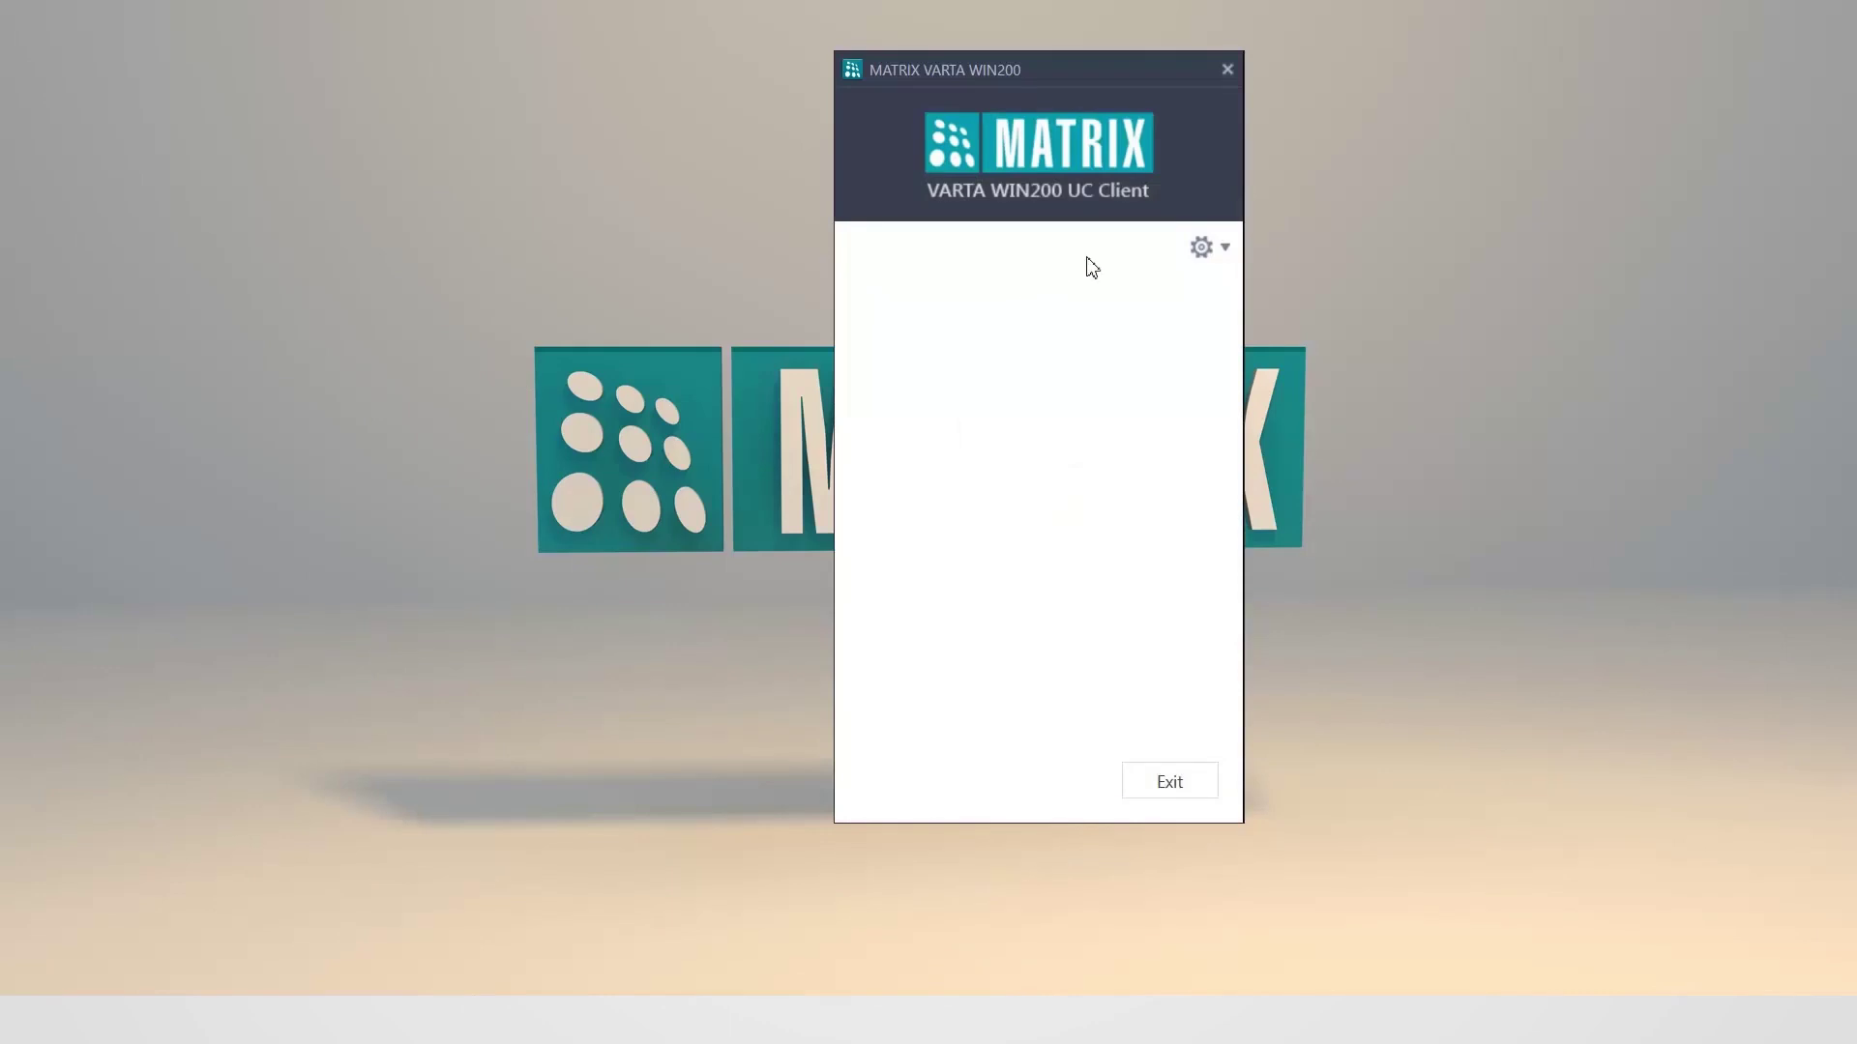
Set the client's primary server in the account settings to 192.168.51.237.
click(1228, 248)
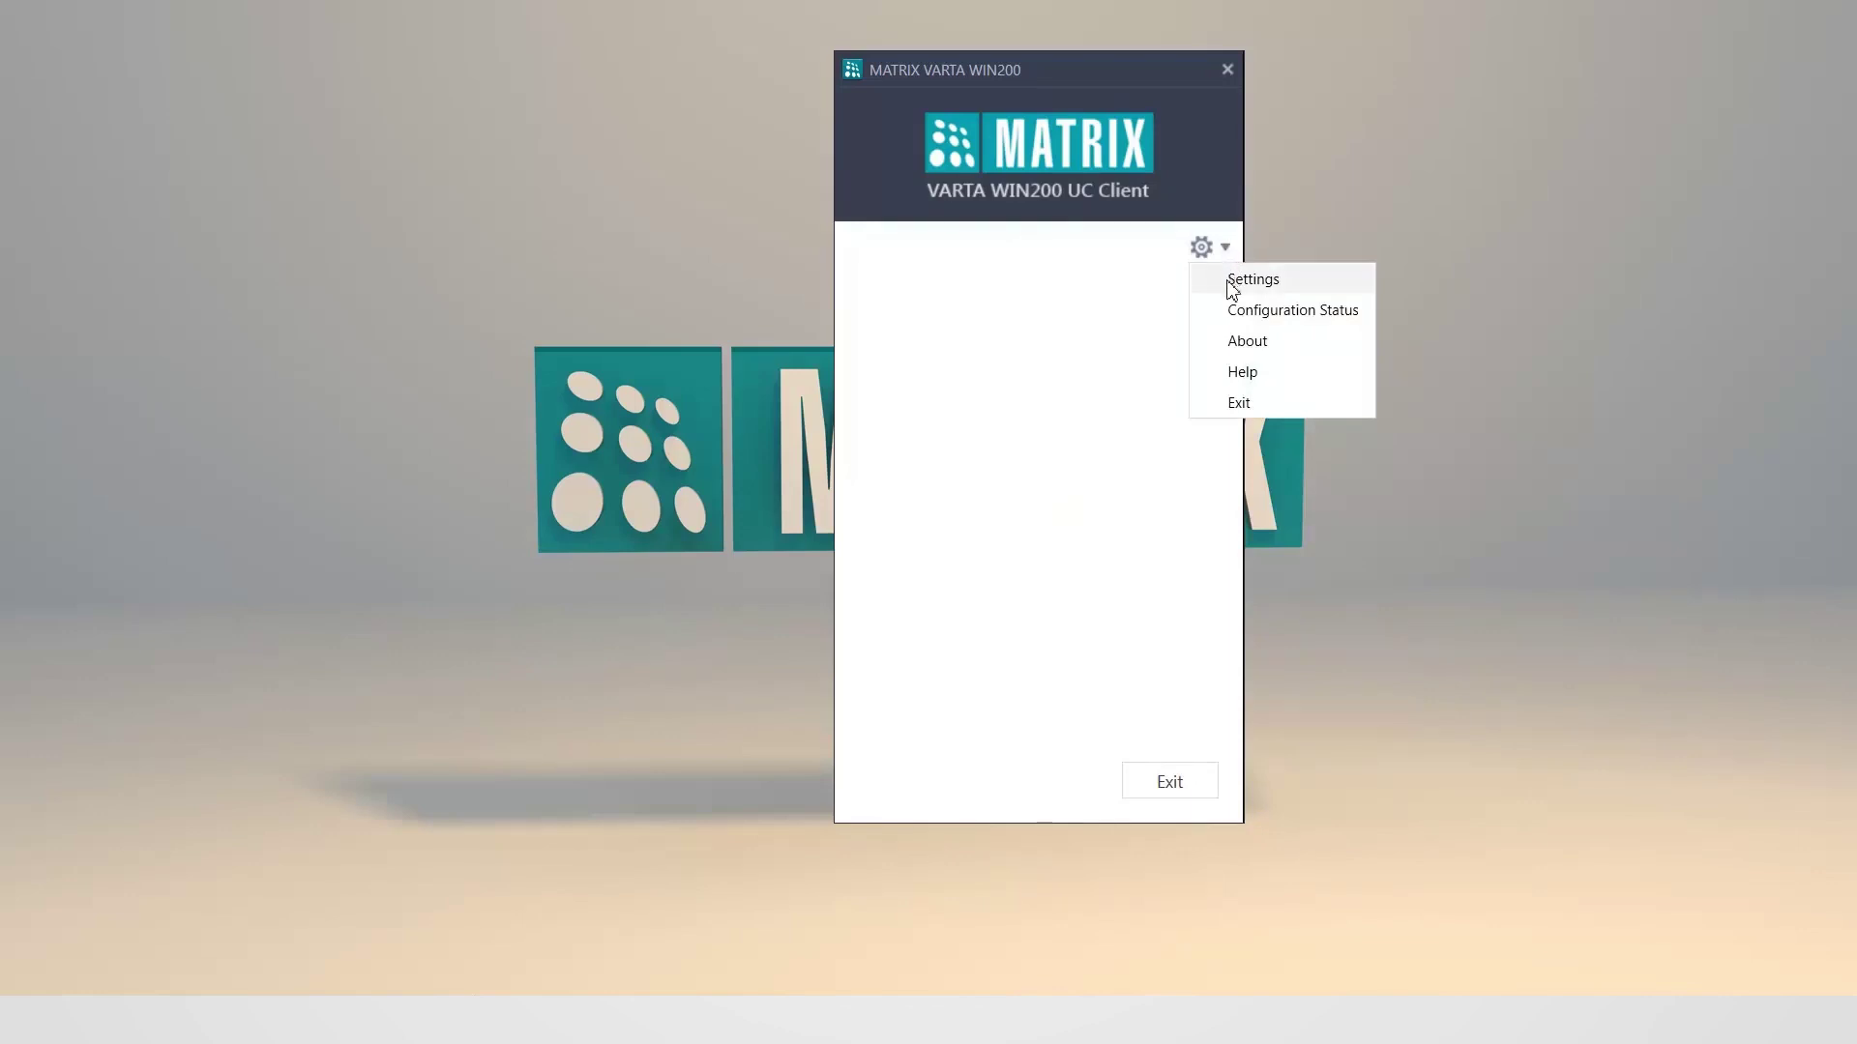
click(1251, 279)
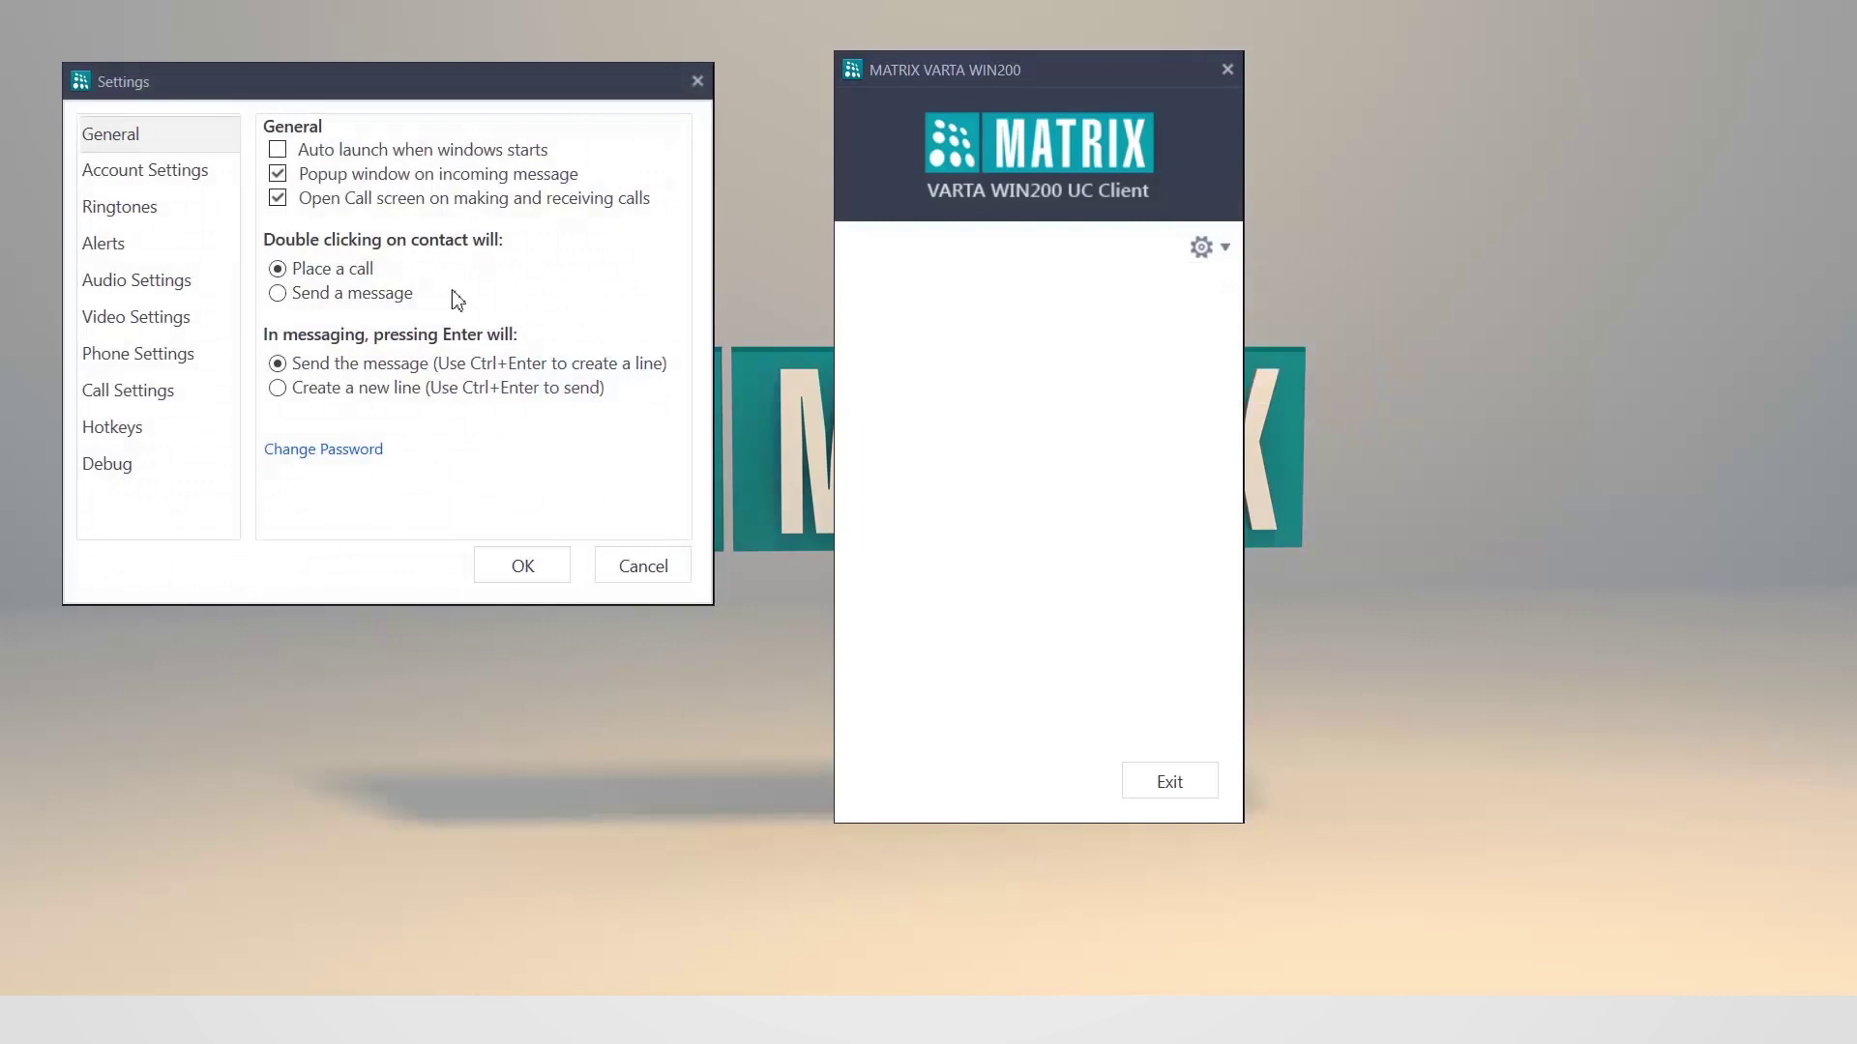
click(194, 174)
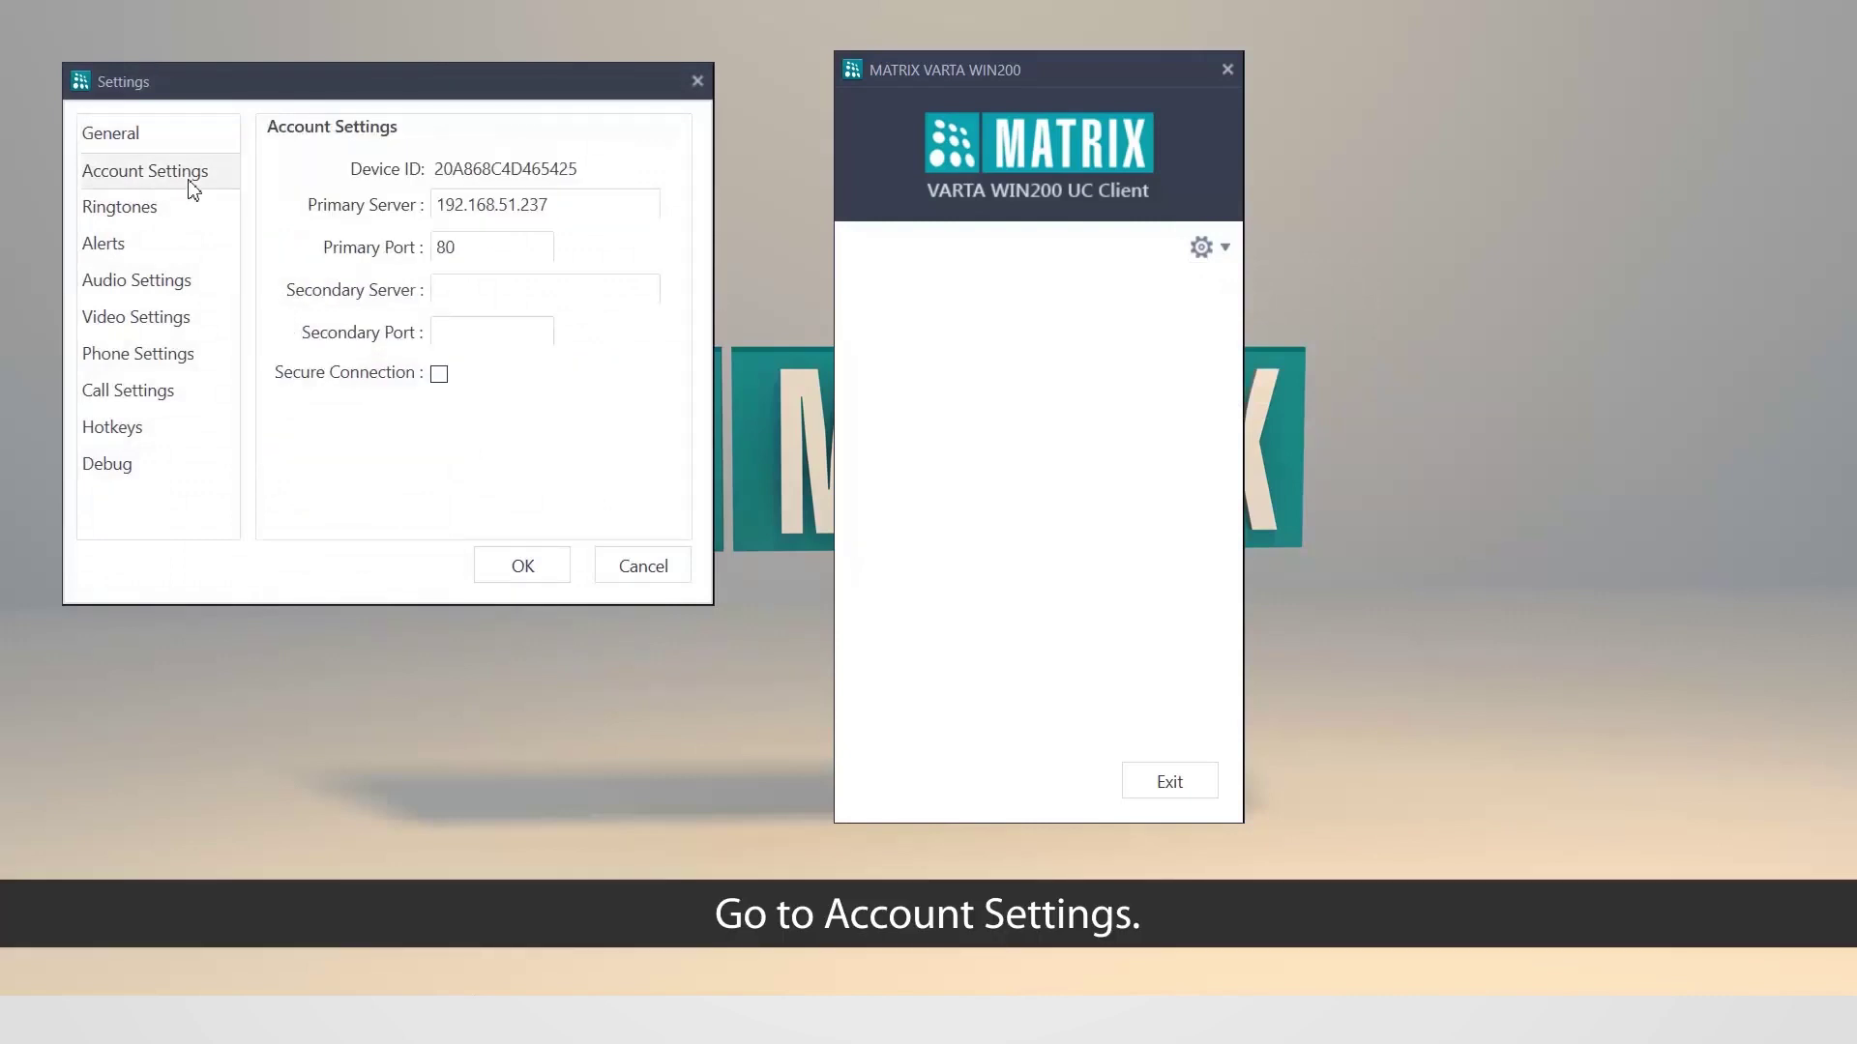
drag(566, 204, 437, 211)
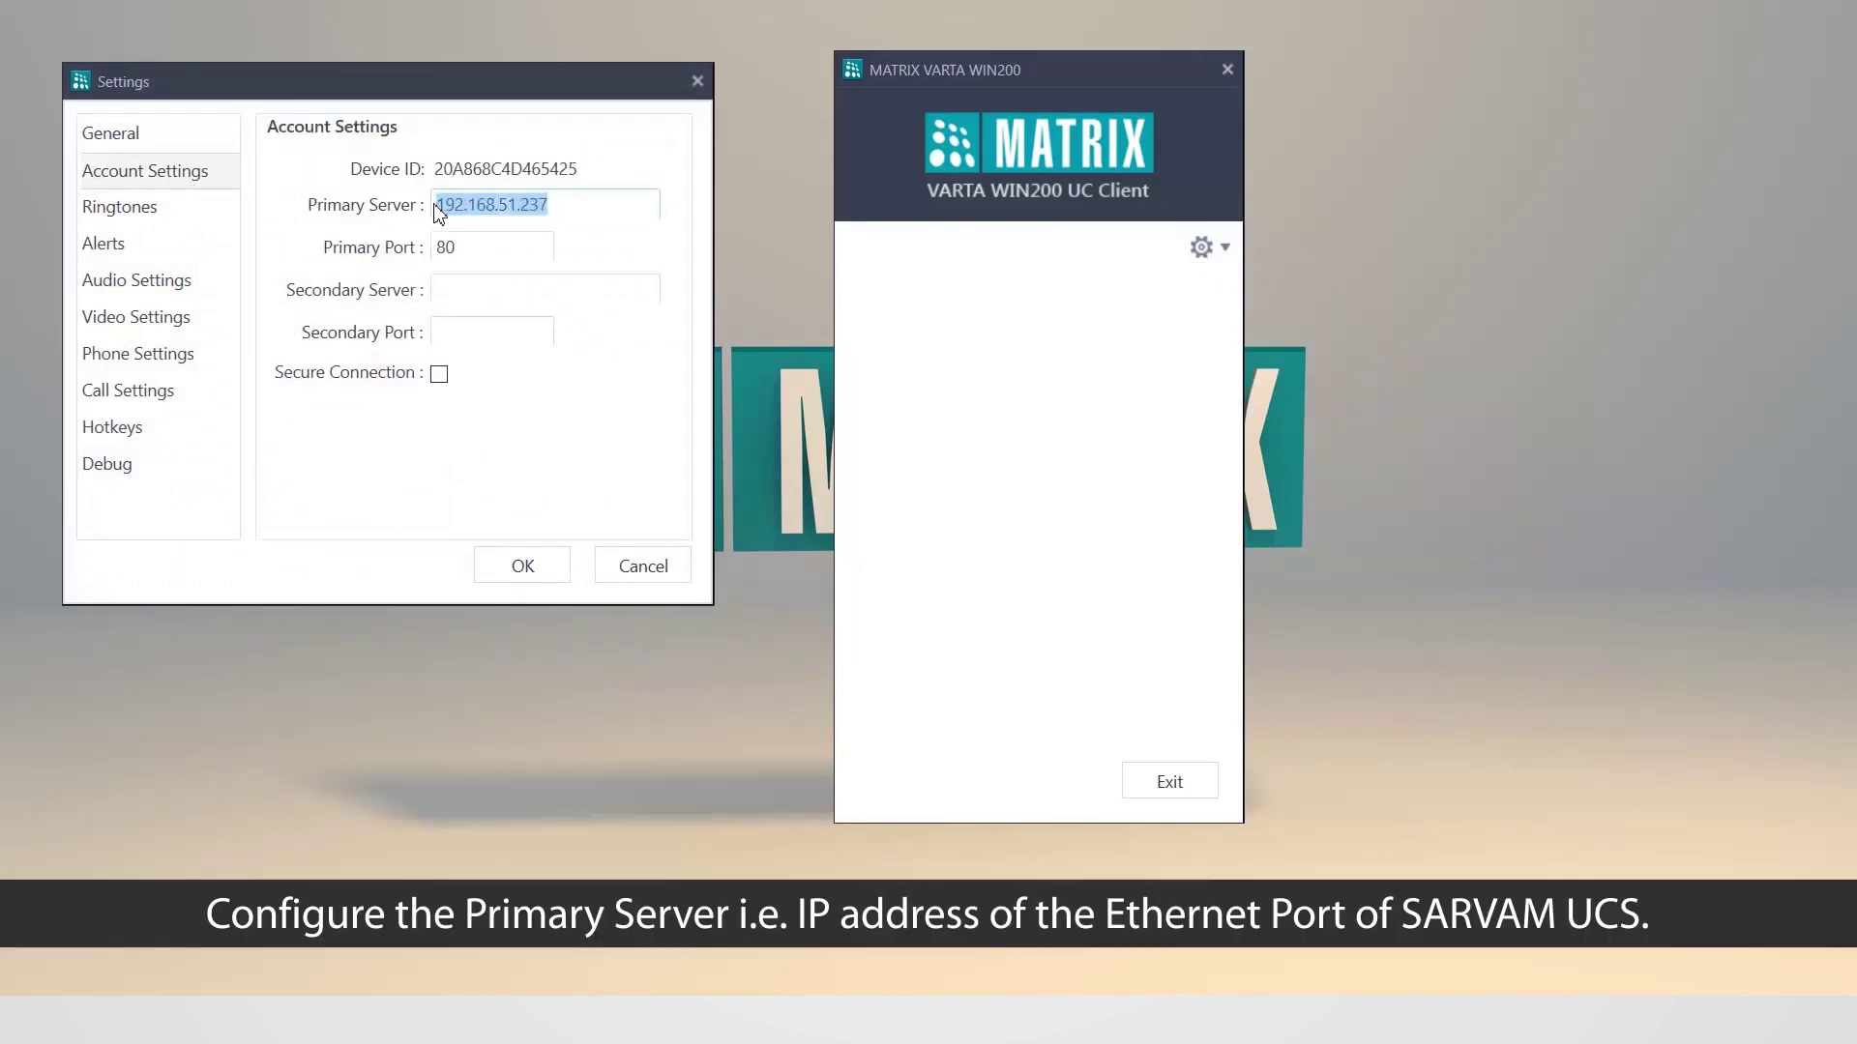
text(192)
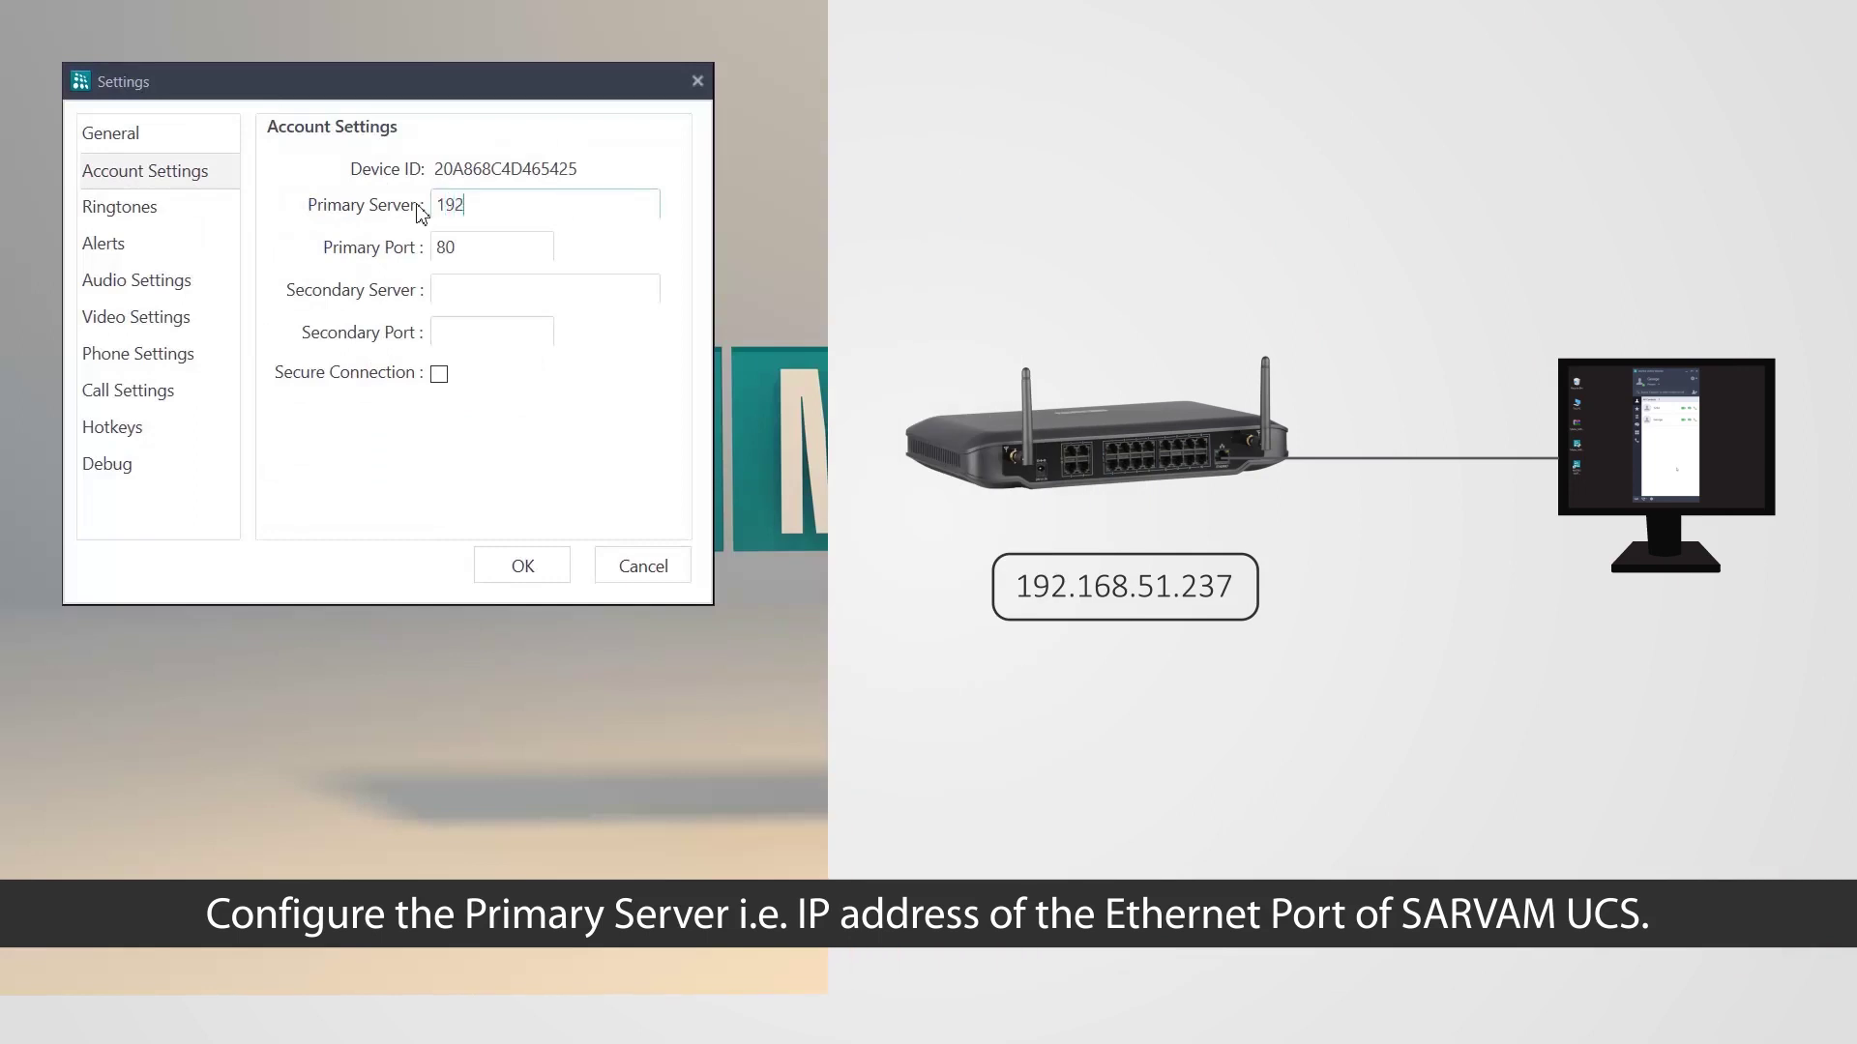
text(.168.51.23)
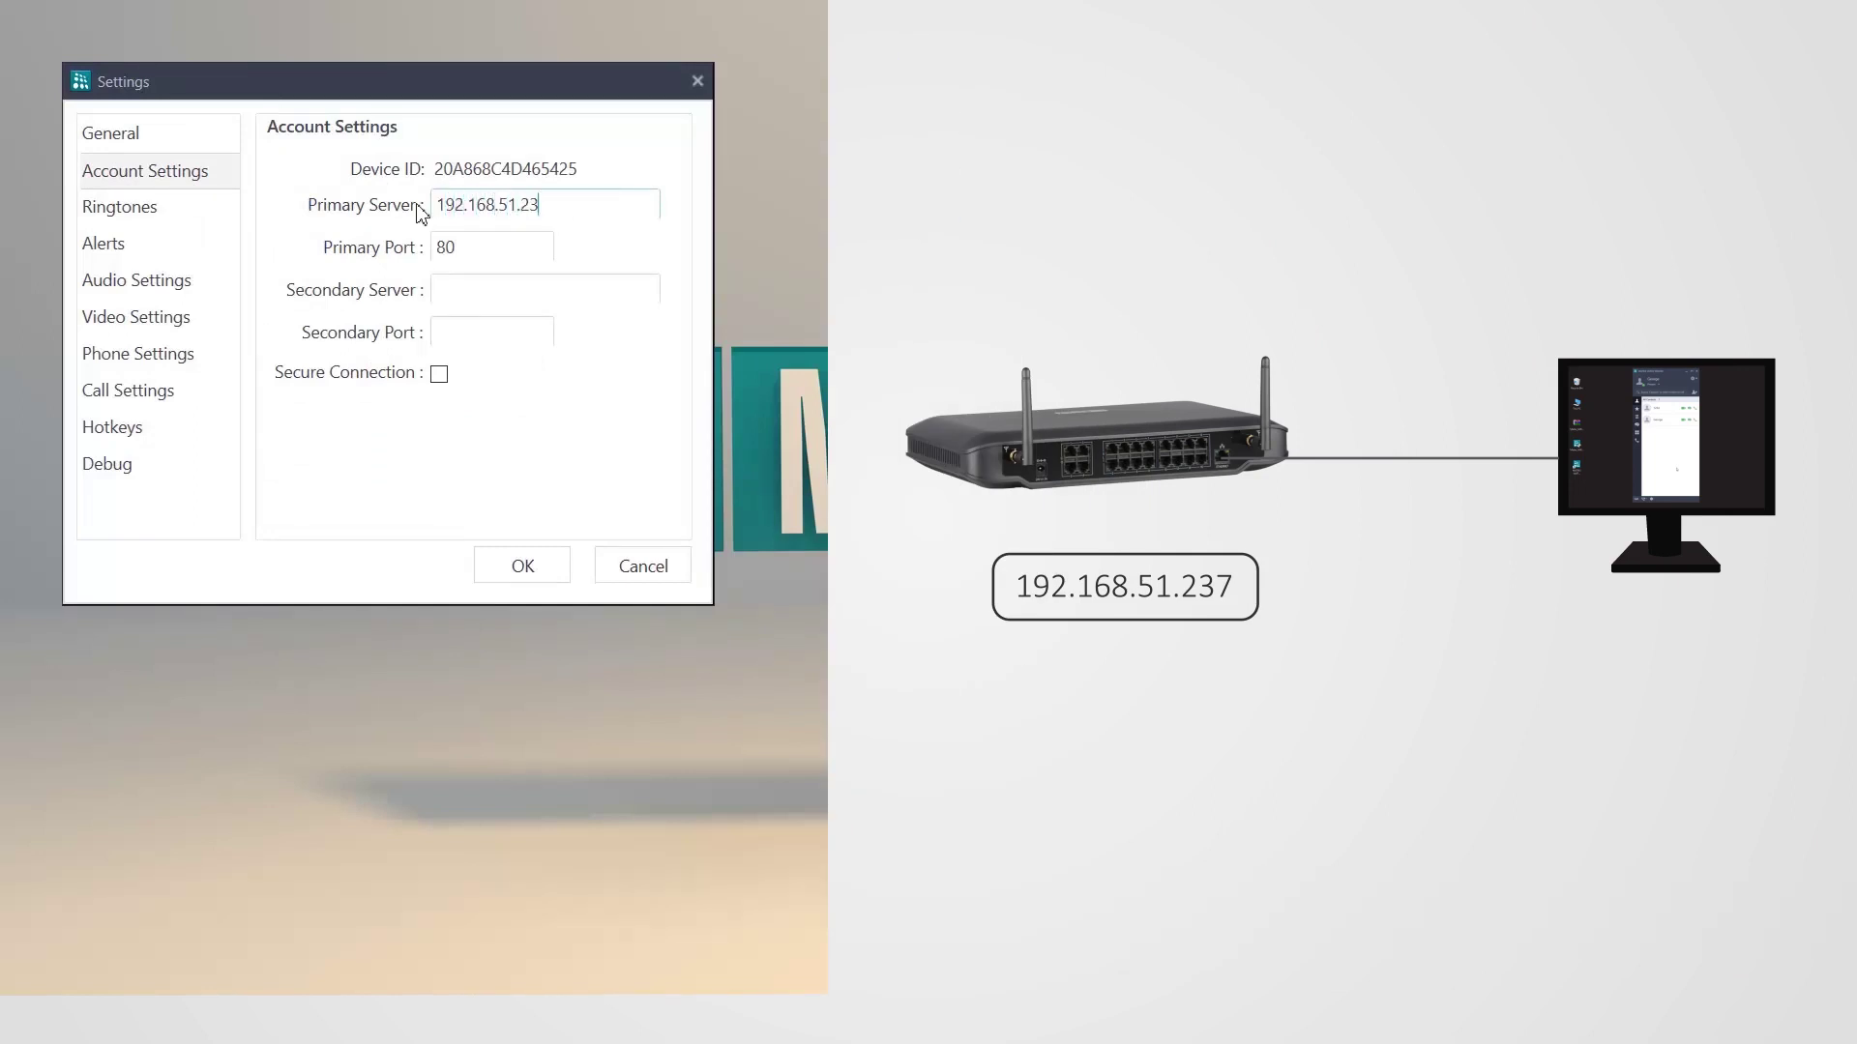
text(7)
Set the primary port to 80 and save the account settings.
key(Tab)
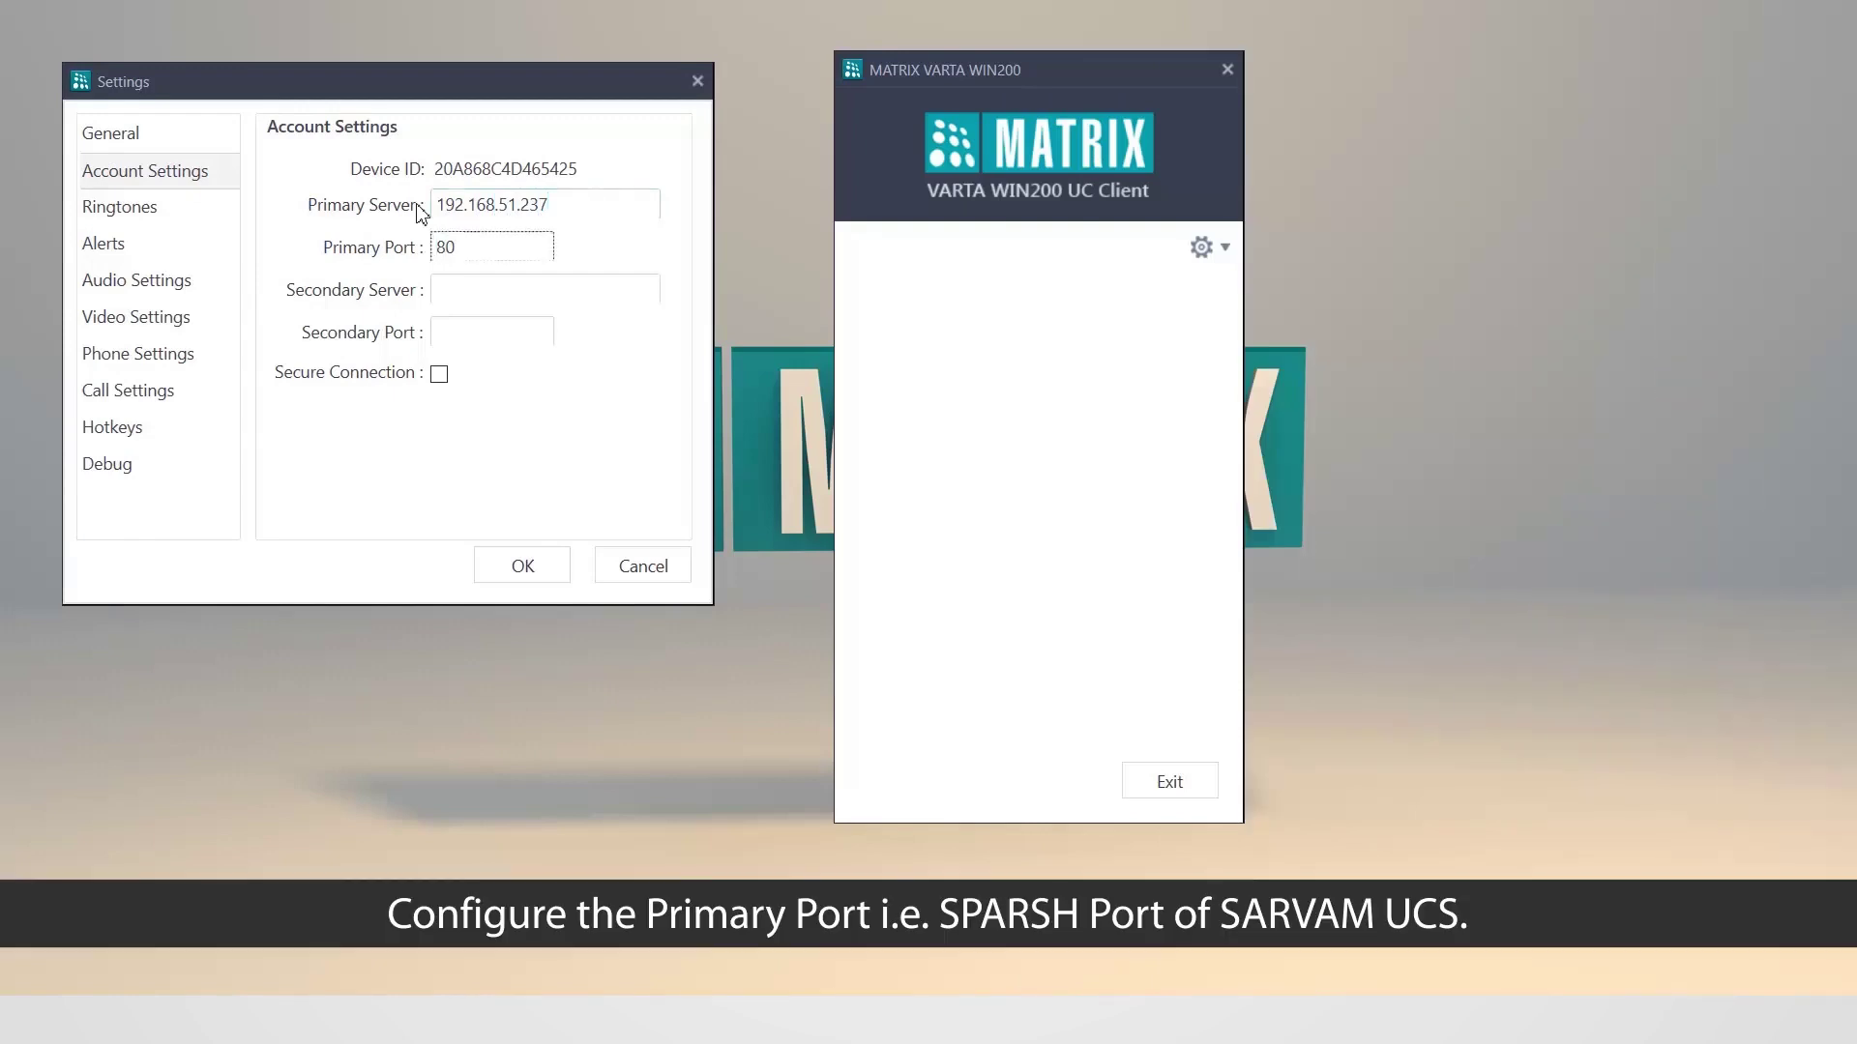
key(Delete)
key(Delete)
text(80)
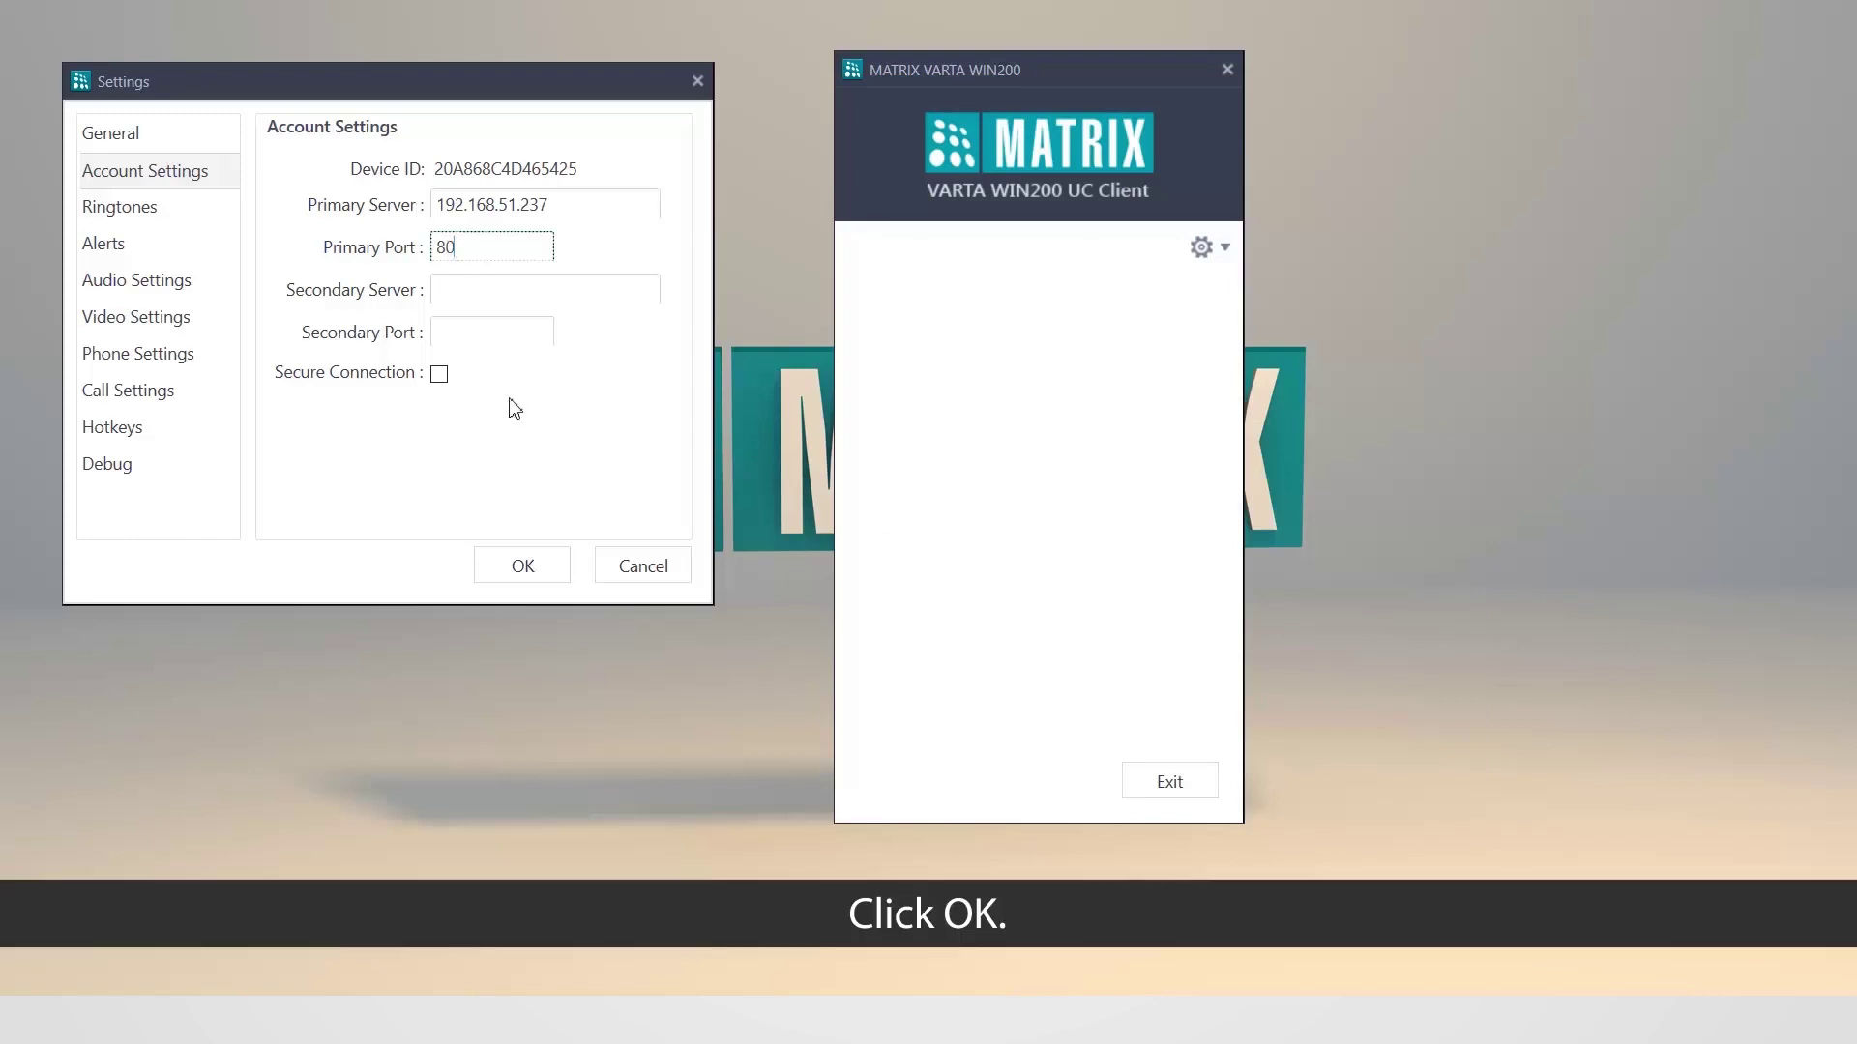
click(508, 574)
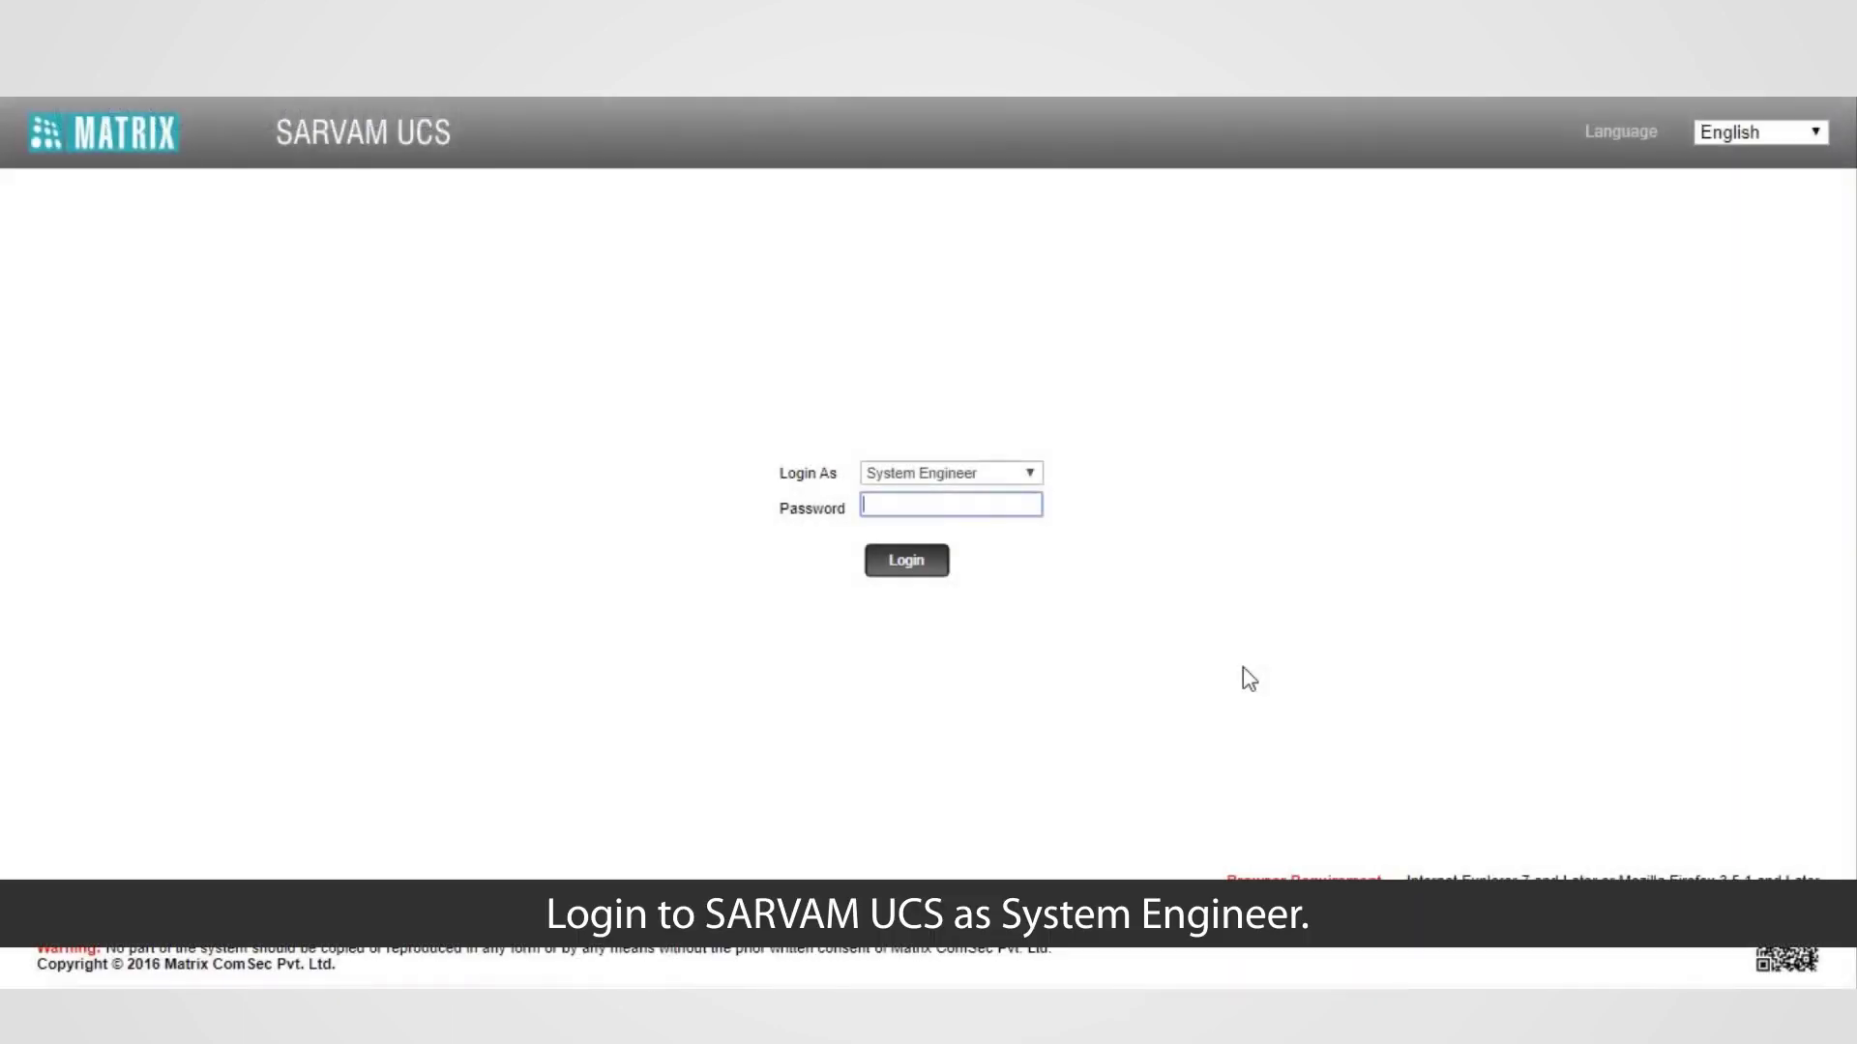
Log in to the SARVAM UCS web configuration as System Engineer with the account password.
text(*****)
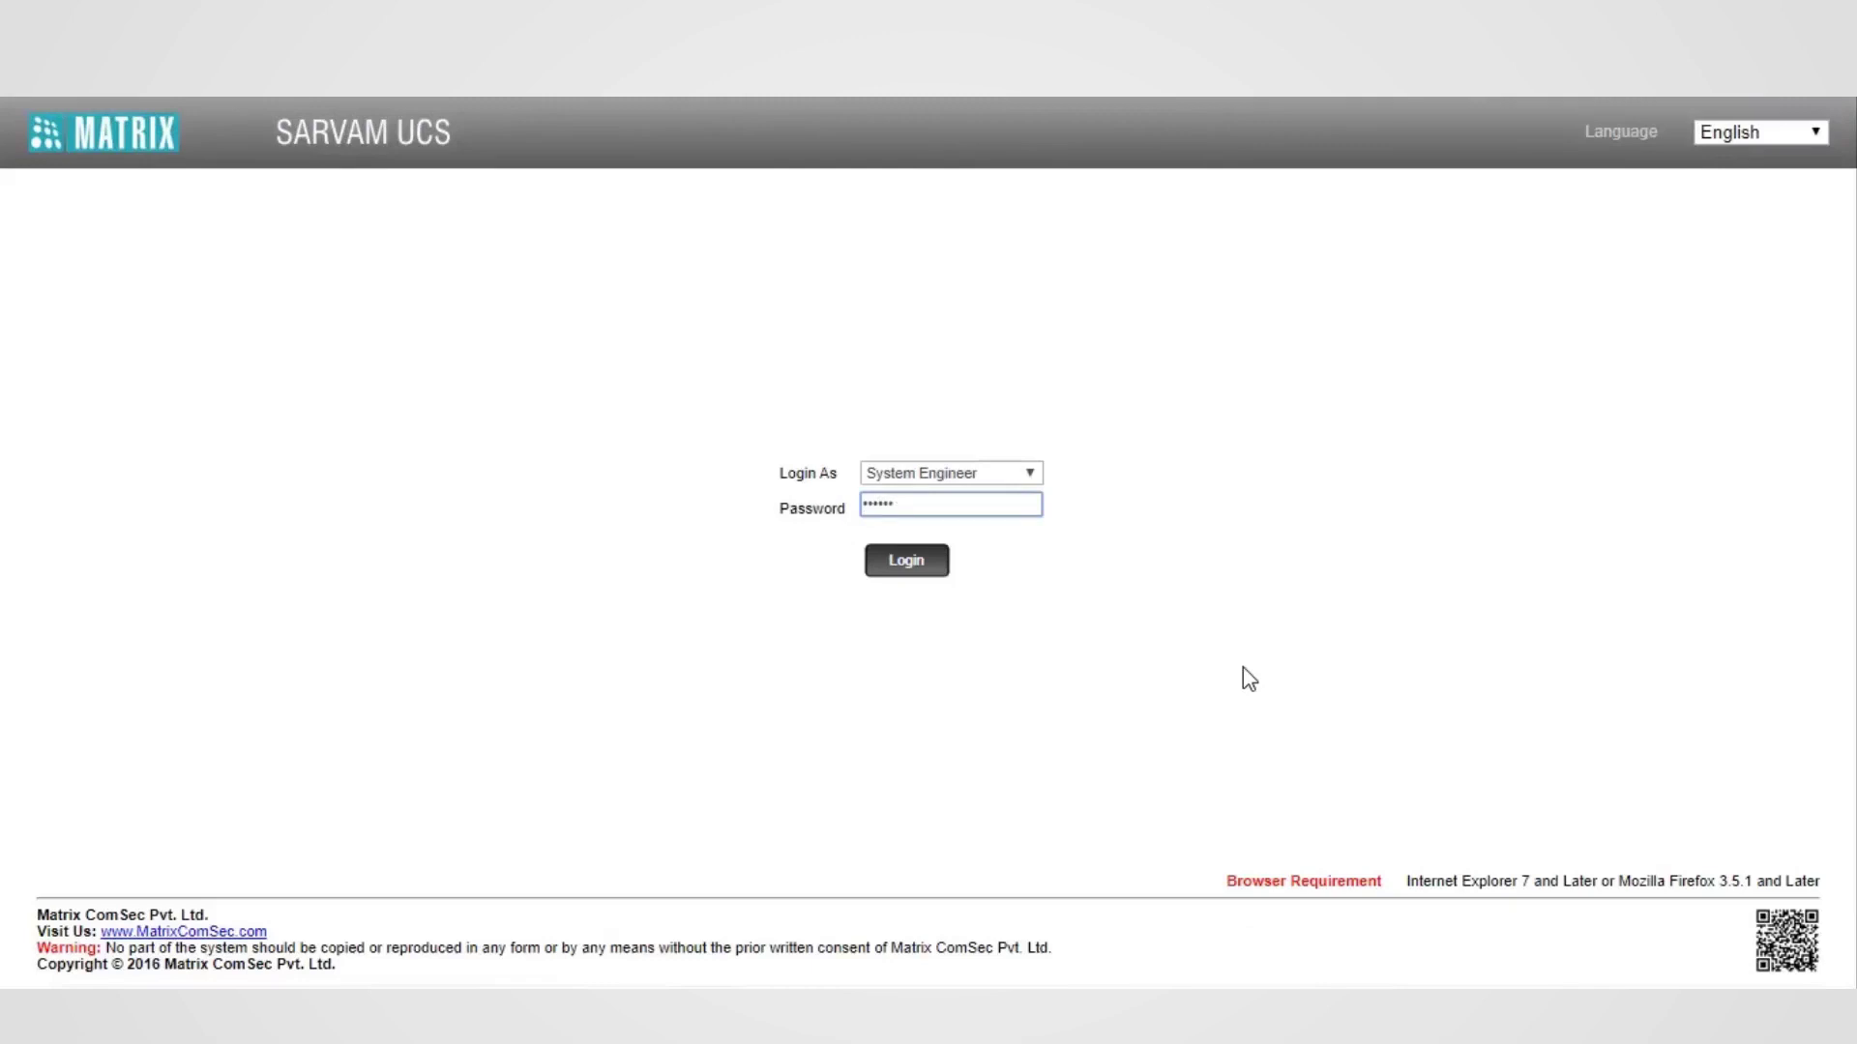
text(****)
key(Return)
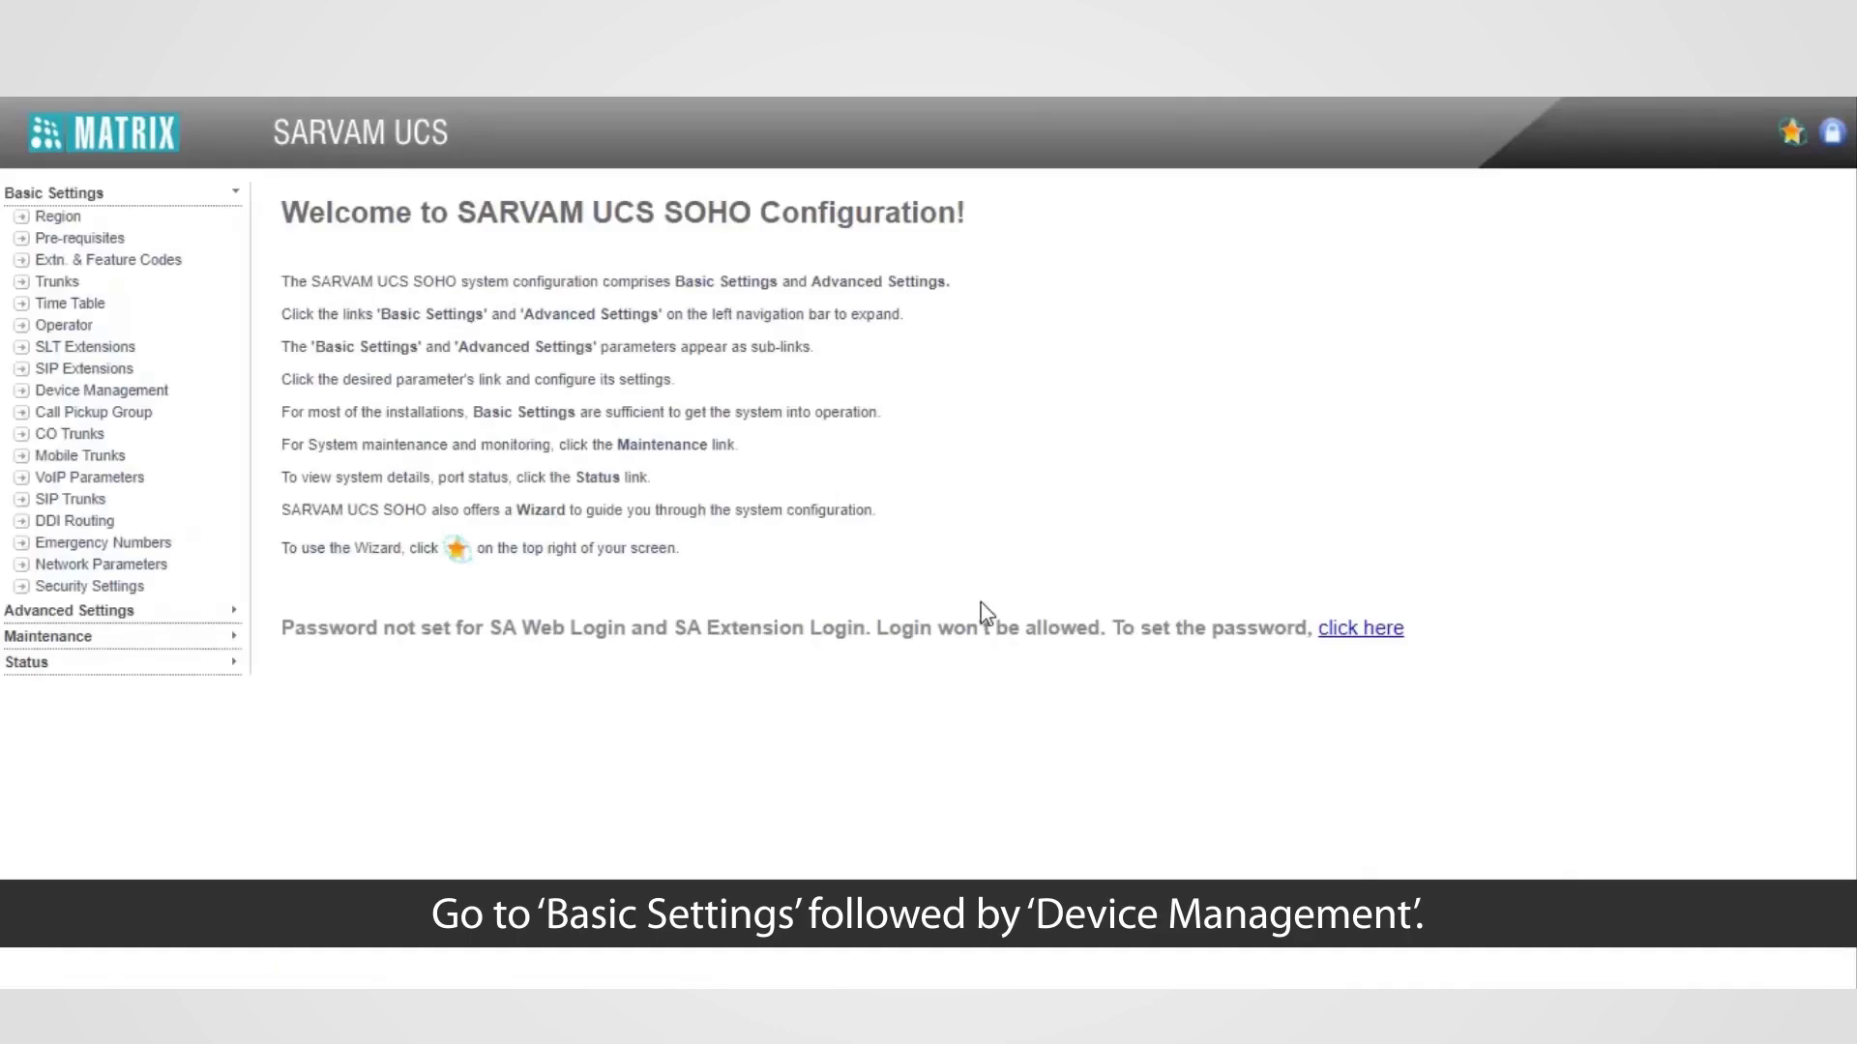
Start assigning SIP extension 1 to the unassigned VARTA WIN200 device, entering the extension user's name and SIP ID 5000.
click(130, 393)
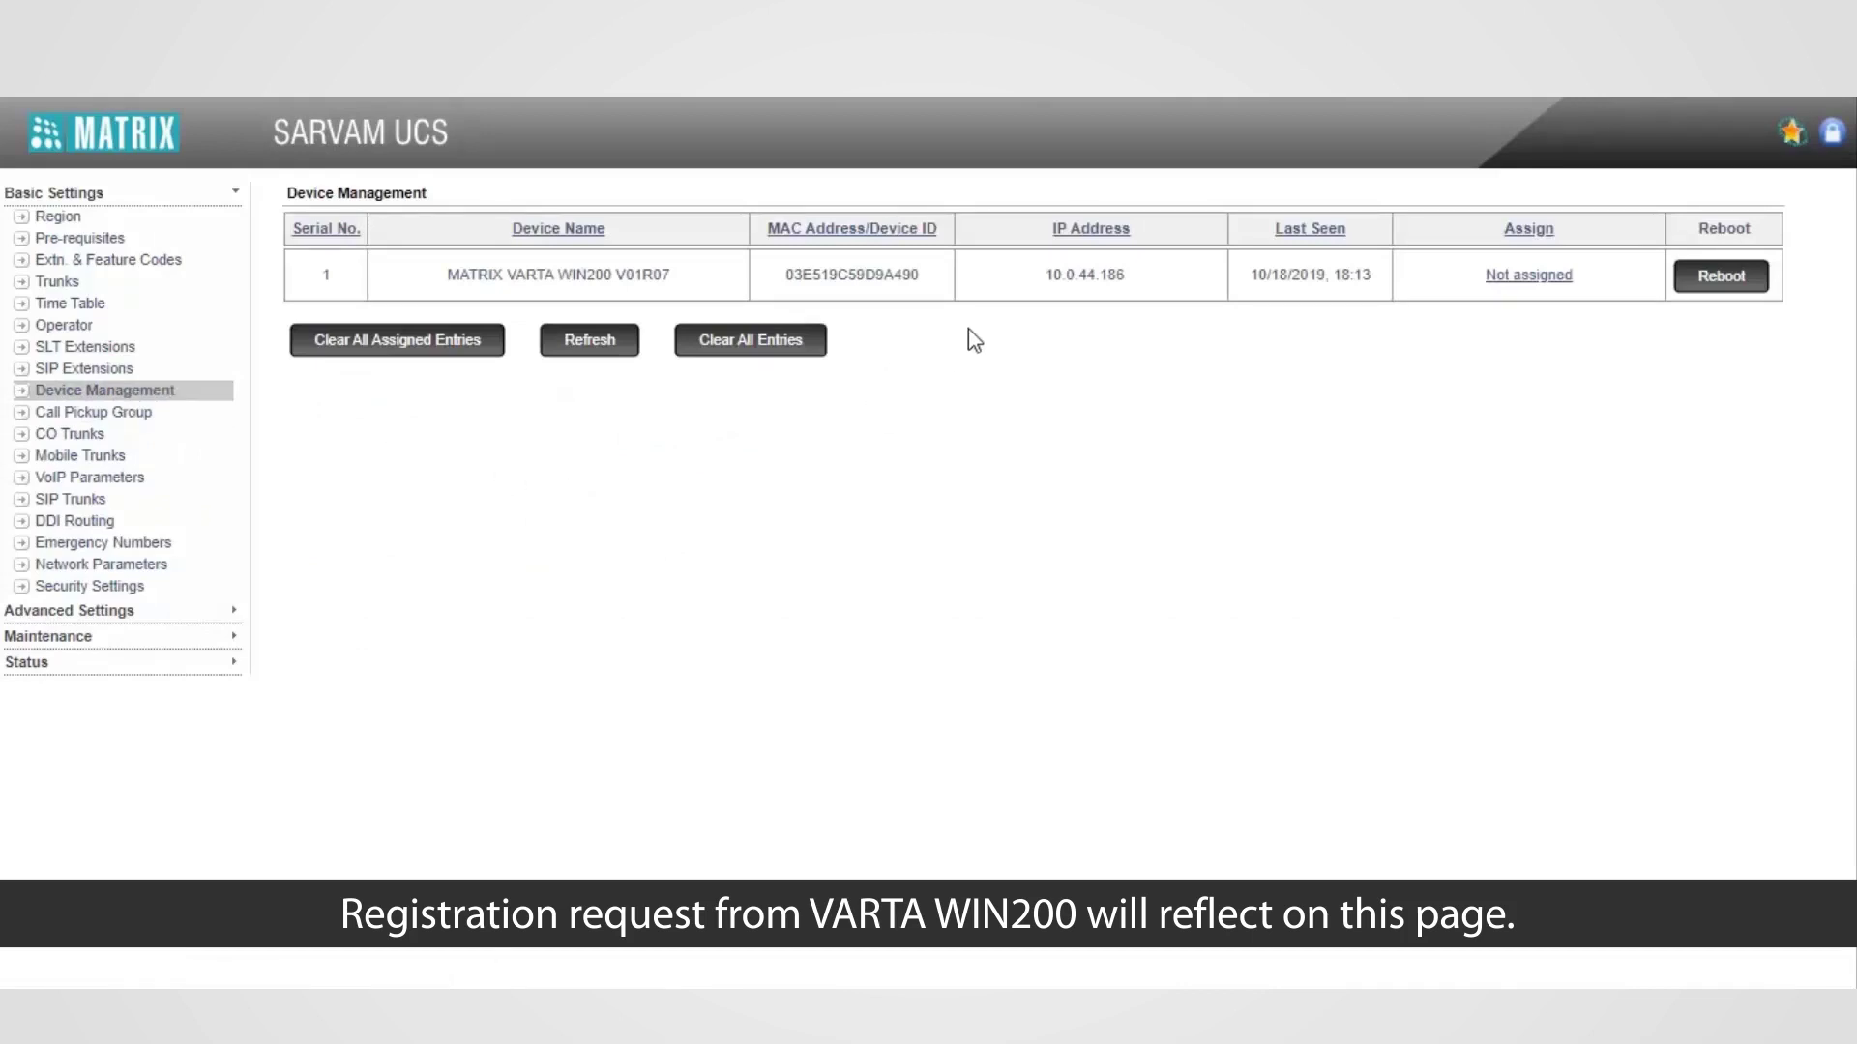
click(1501, 280)
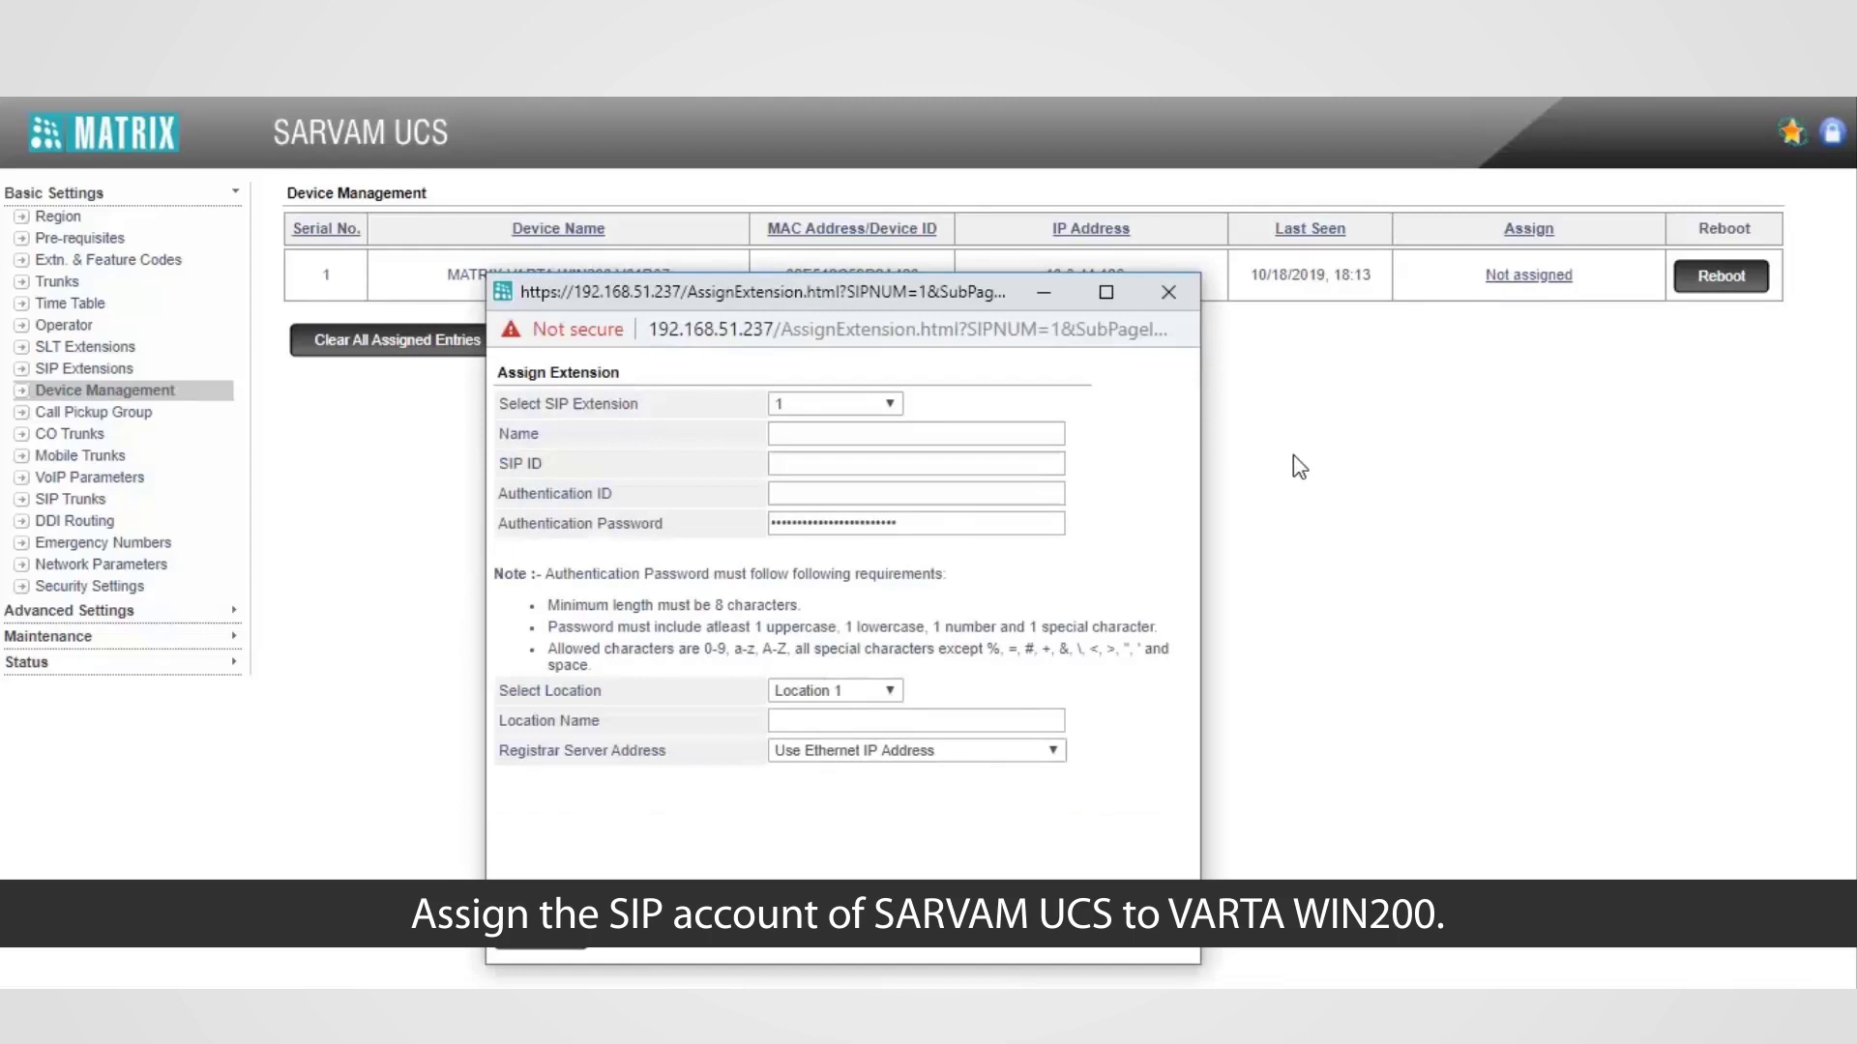
click(1056, 433)
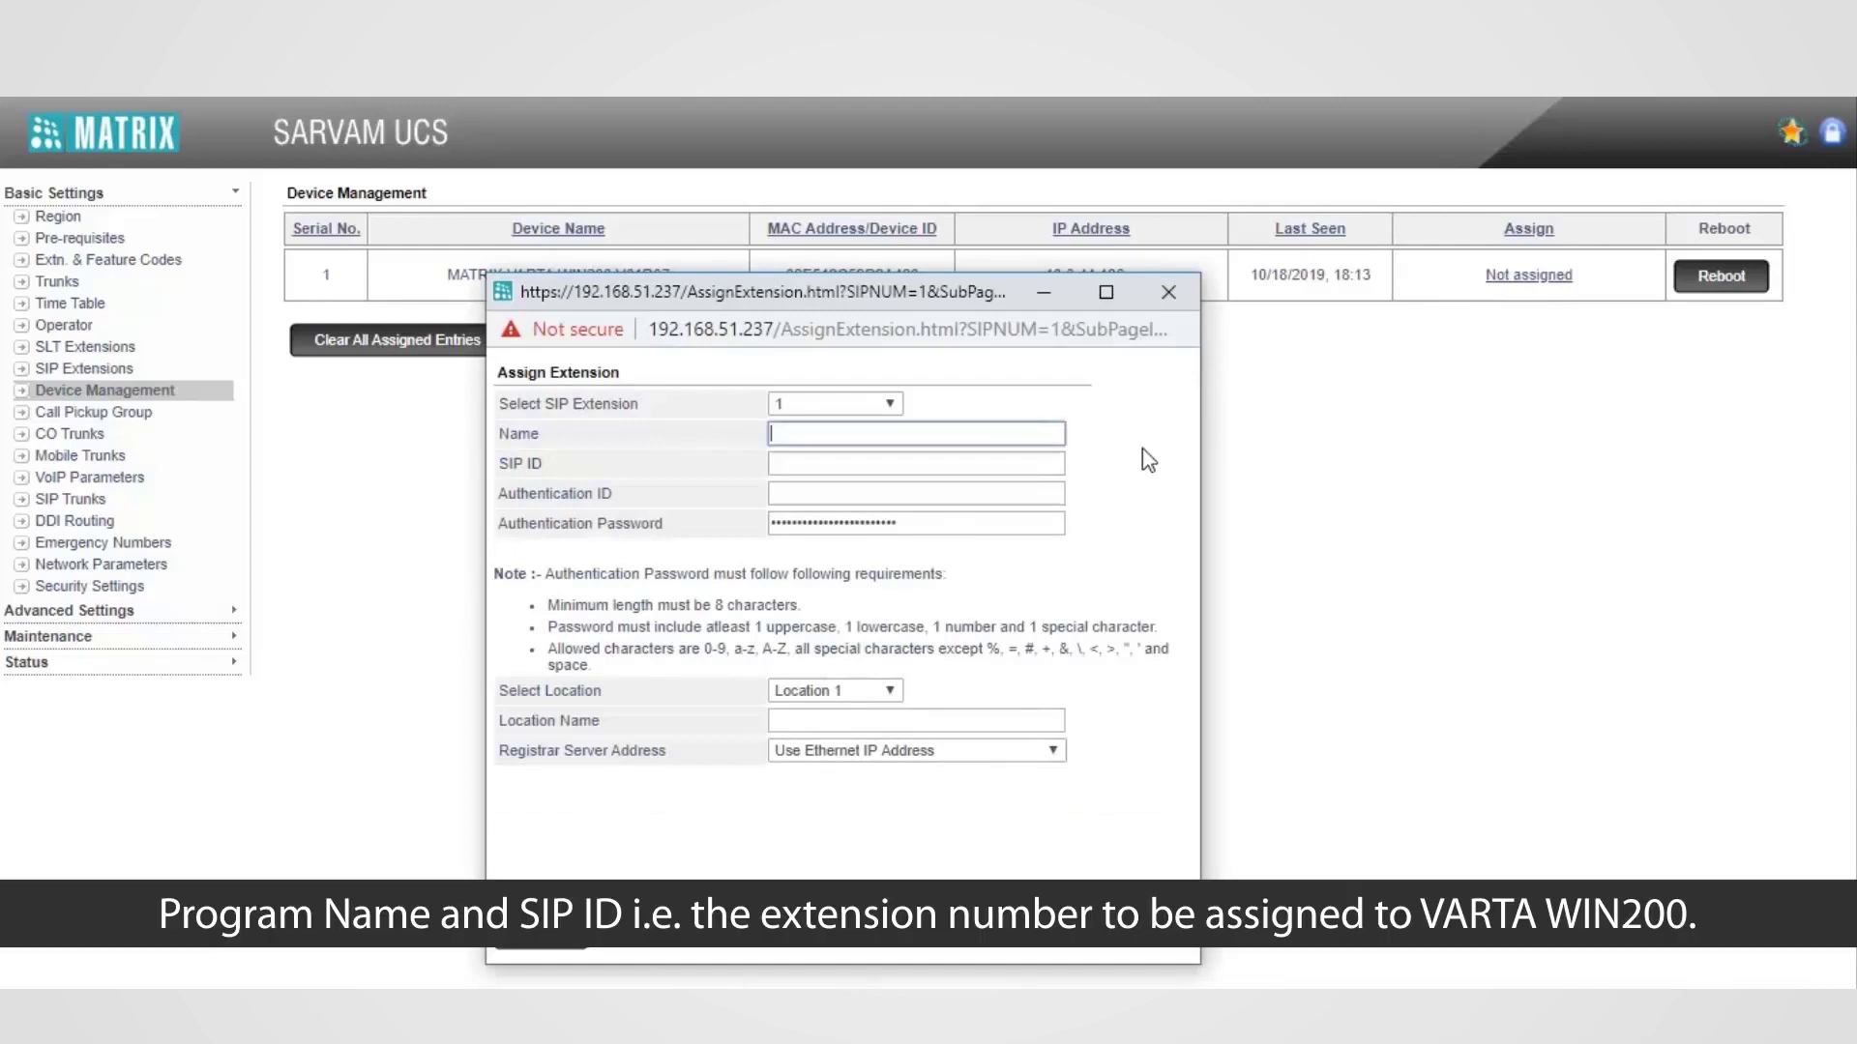
text(George)
key(Tab)
text(5000)
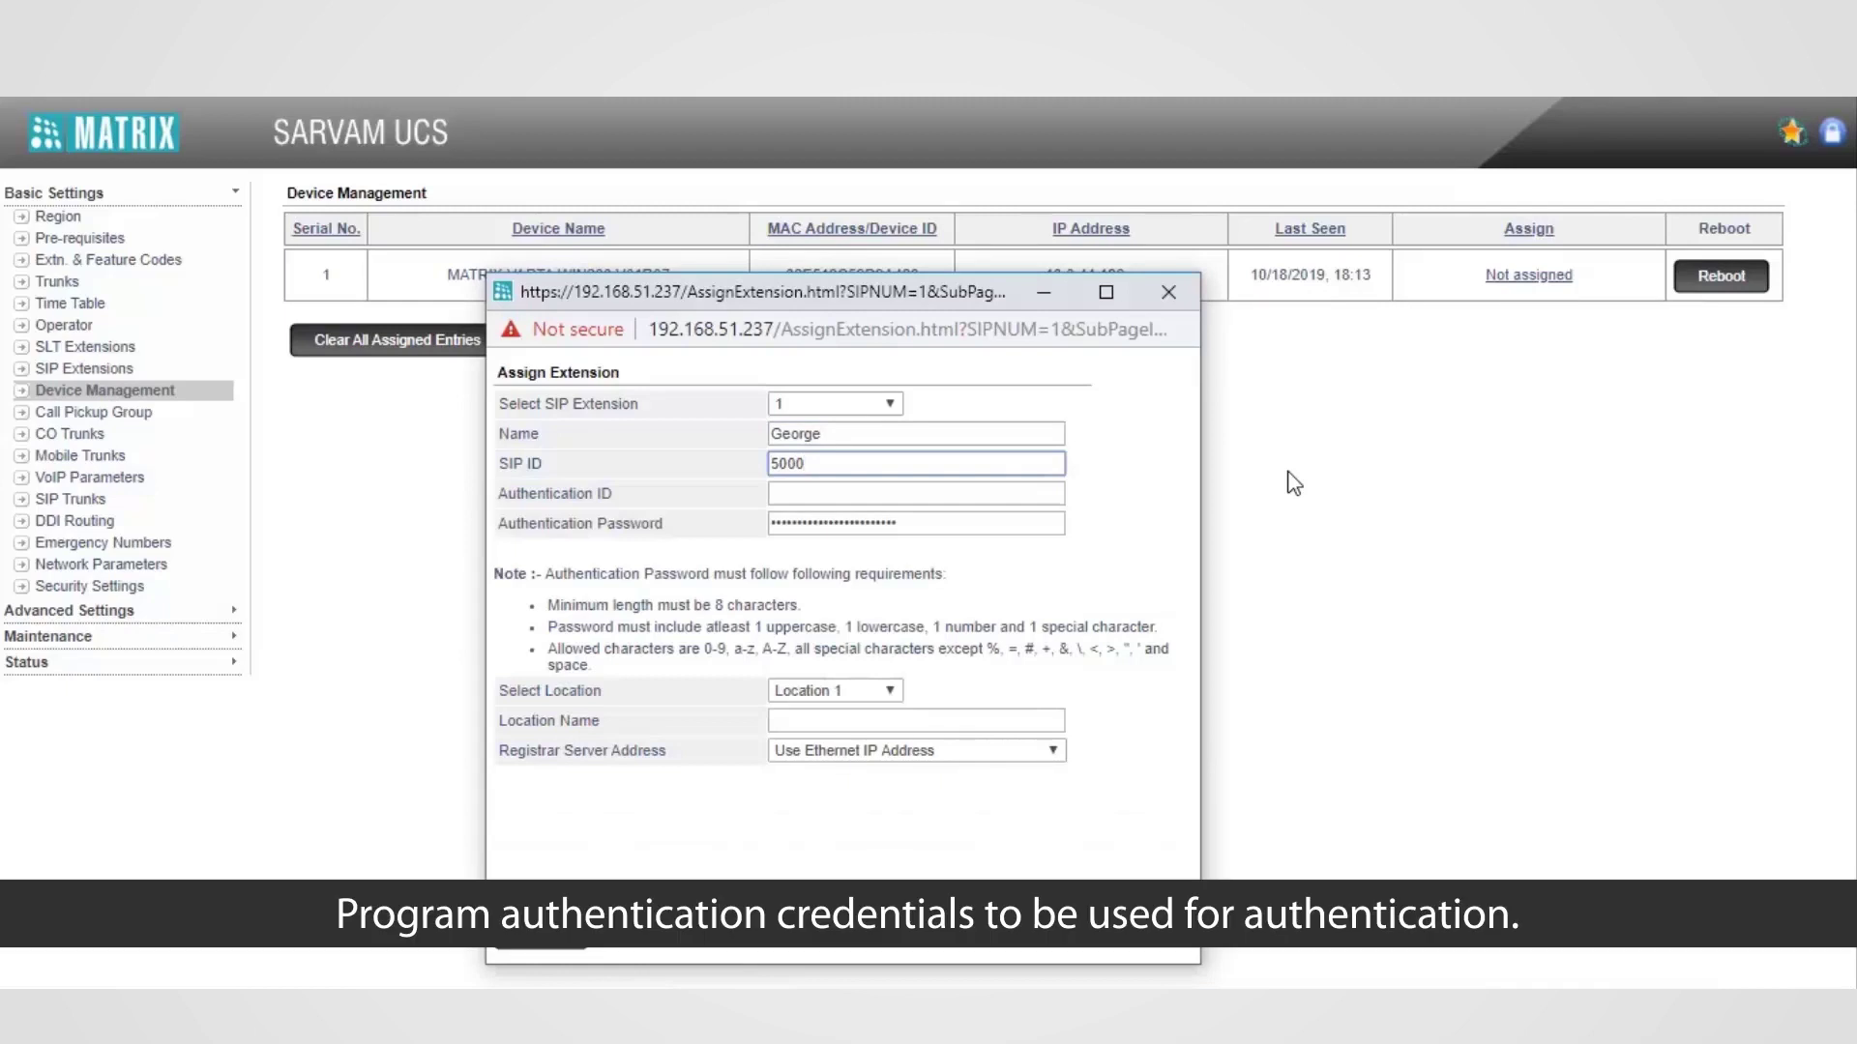
Set the extension's authentication ID to 5000 and keep the prefilled authentication password.
key(Tab)
text(5)
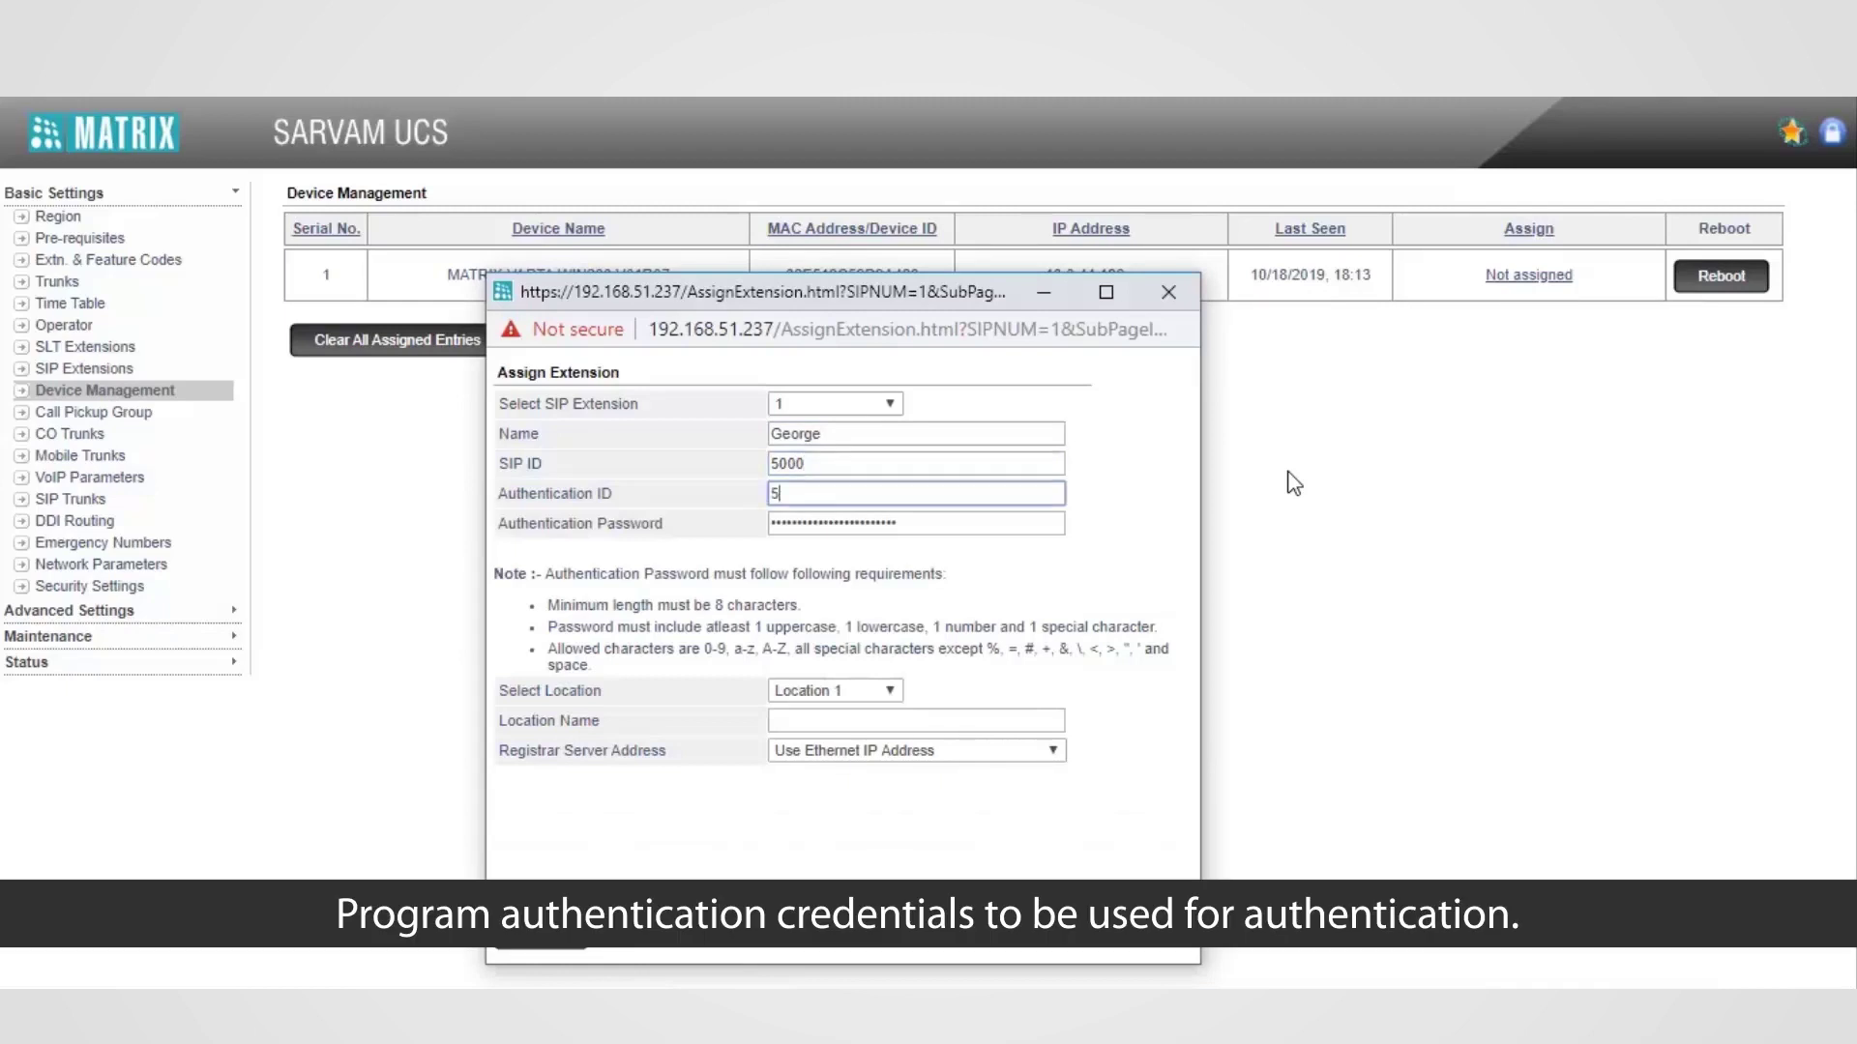
text(000)
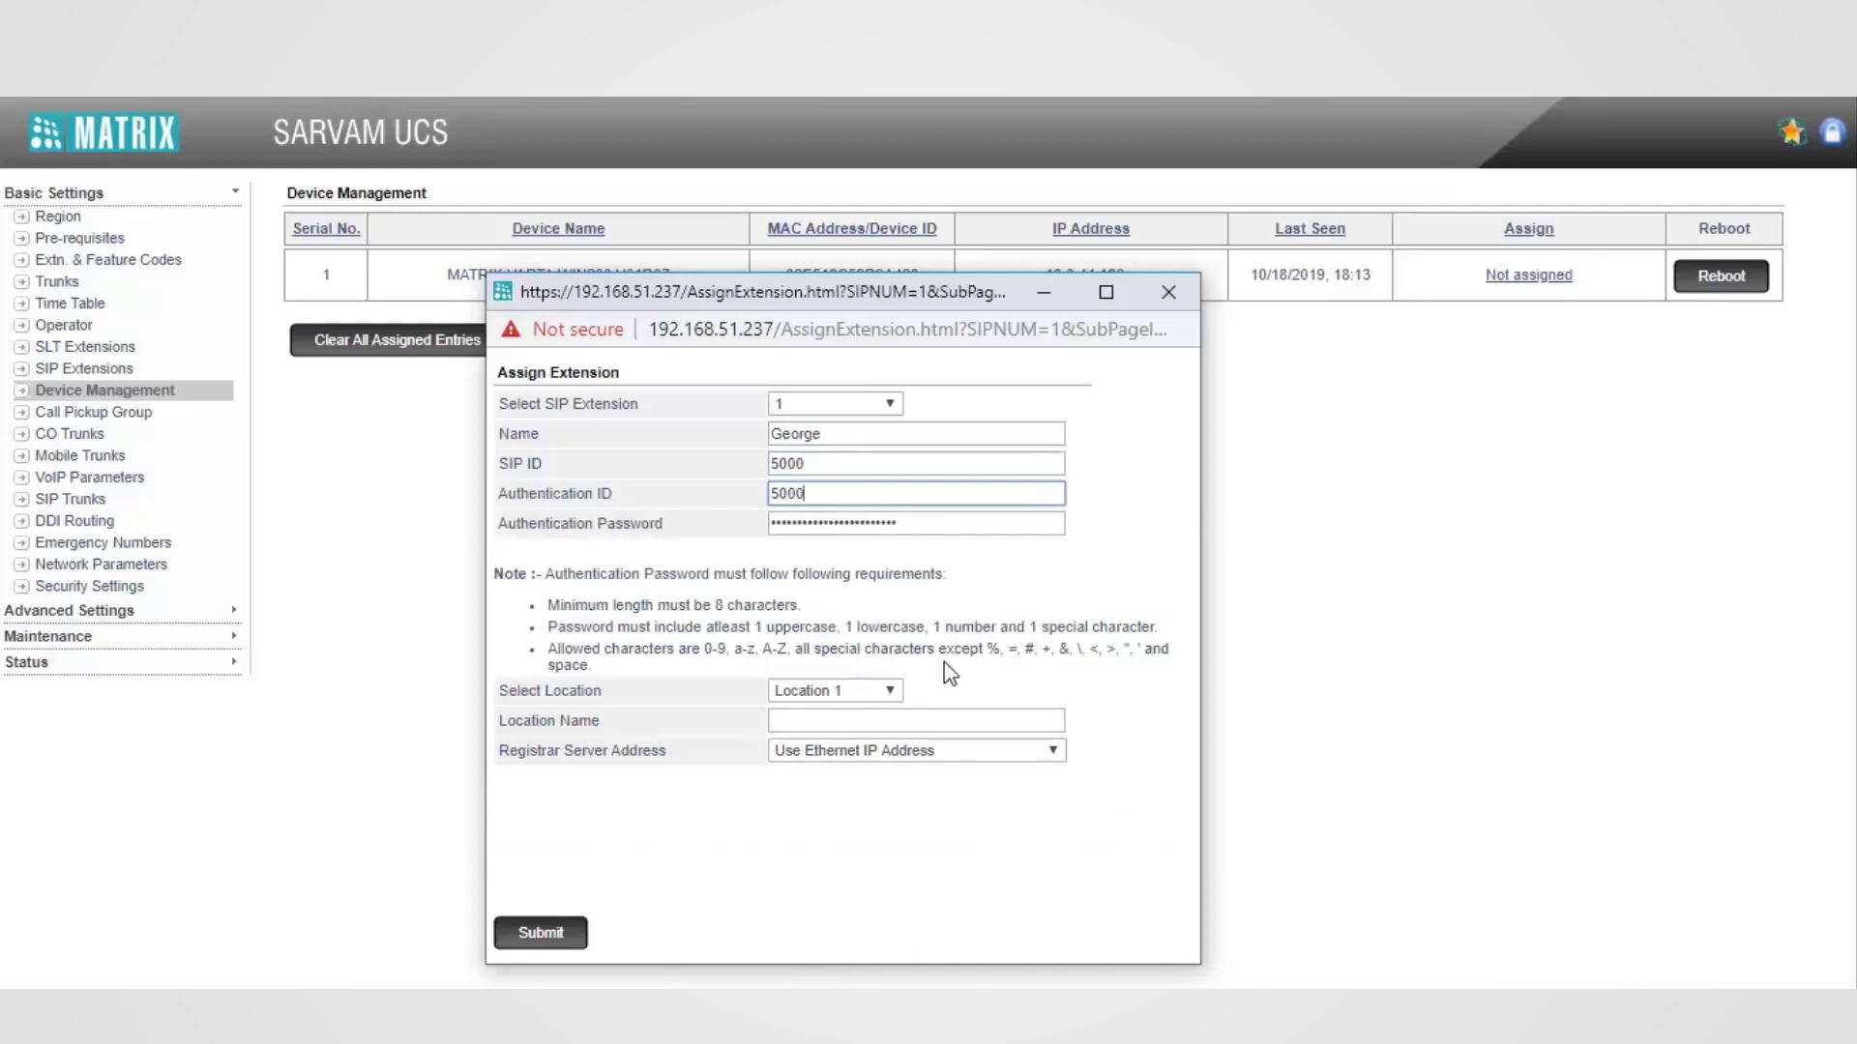
click(905, 524)
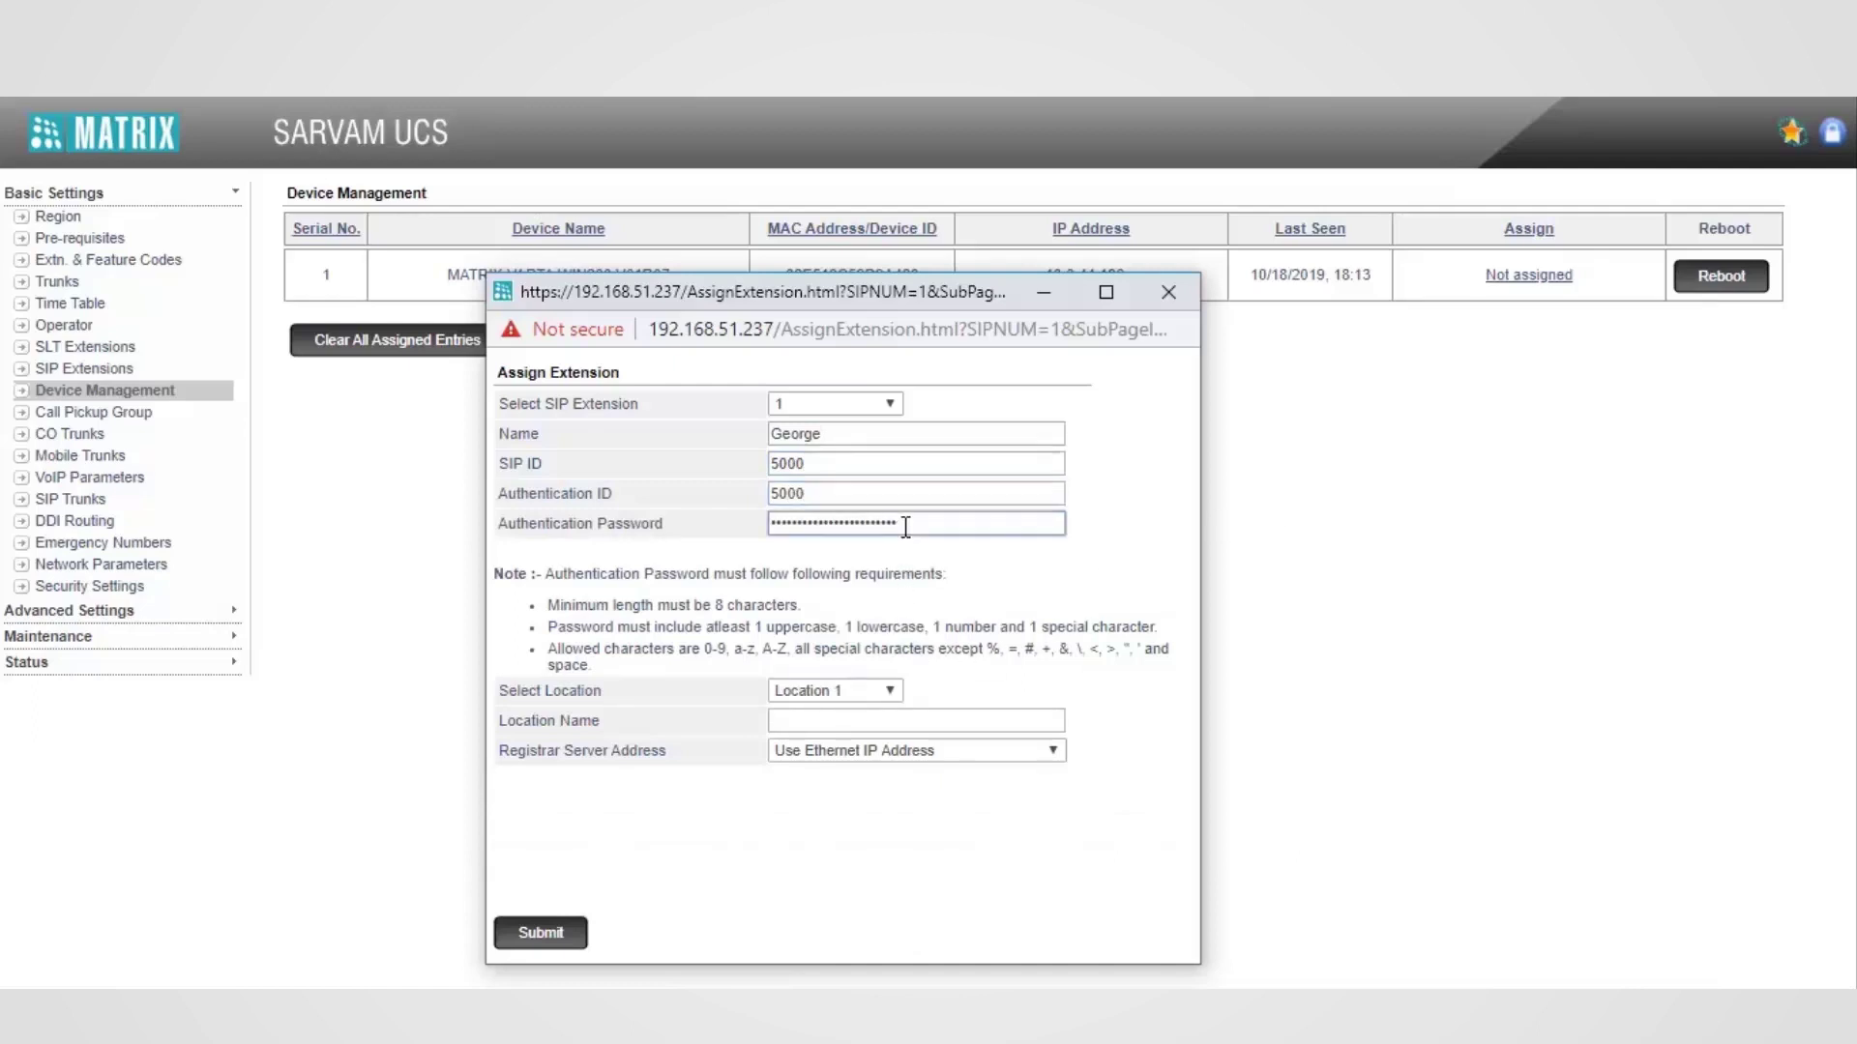
Choose Location 1 and Use Ethernet IP Address as the registrar server address, and close the extension assignment window.
click(841, 691)
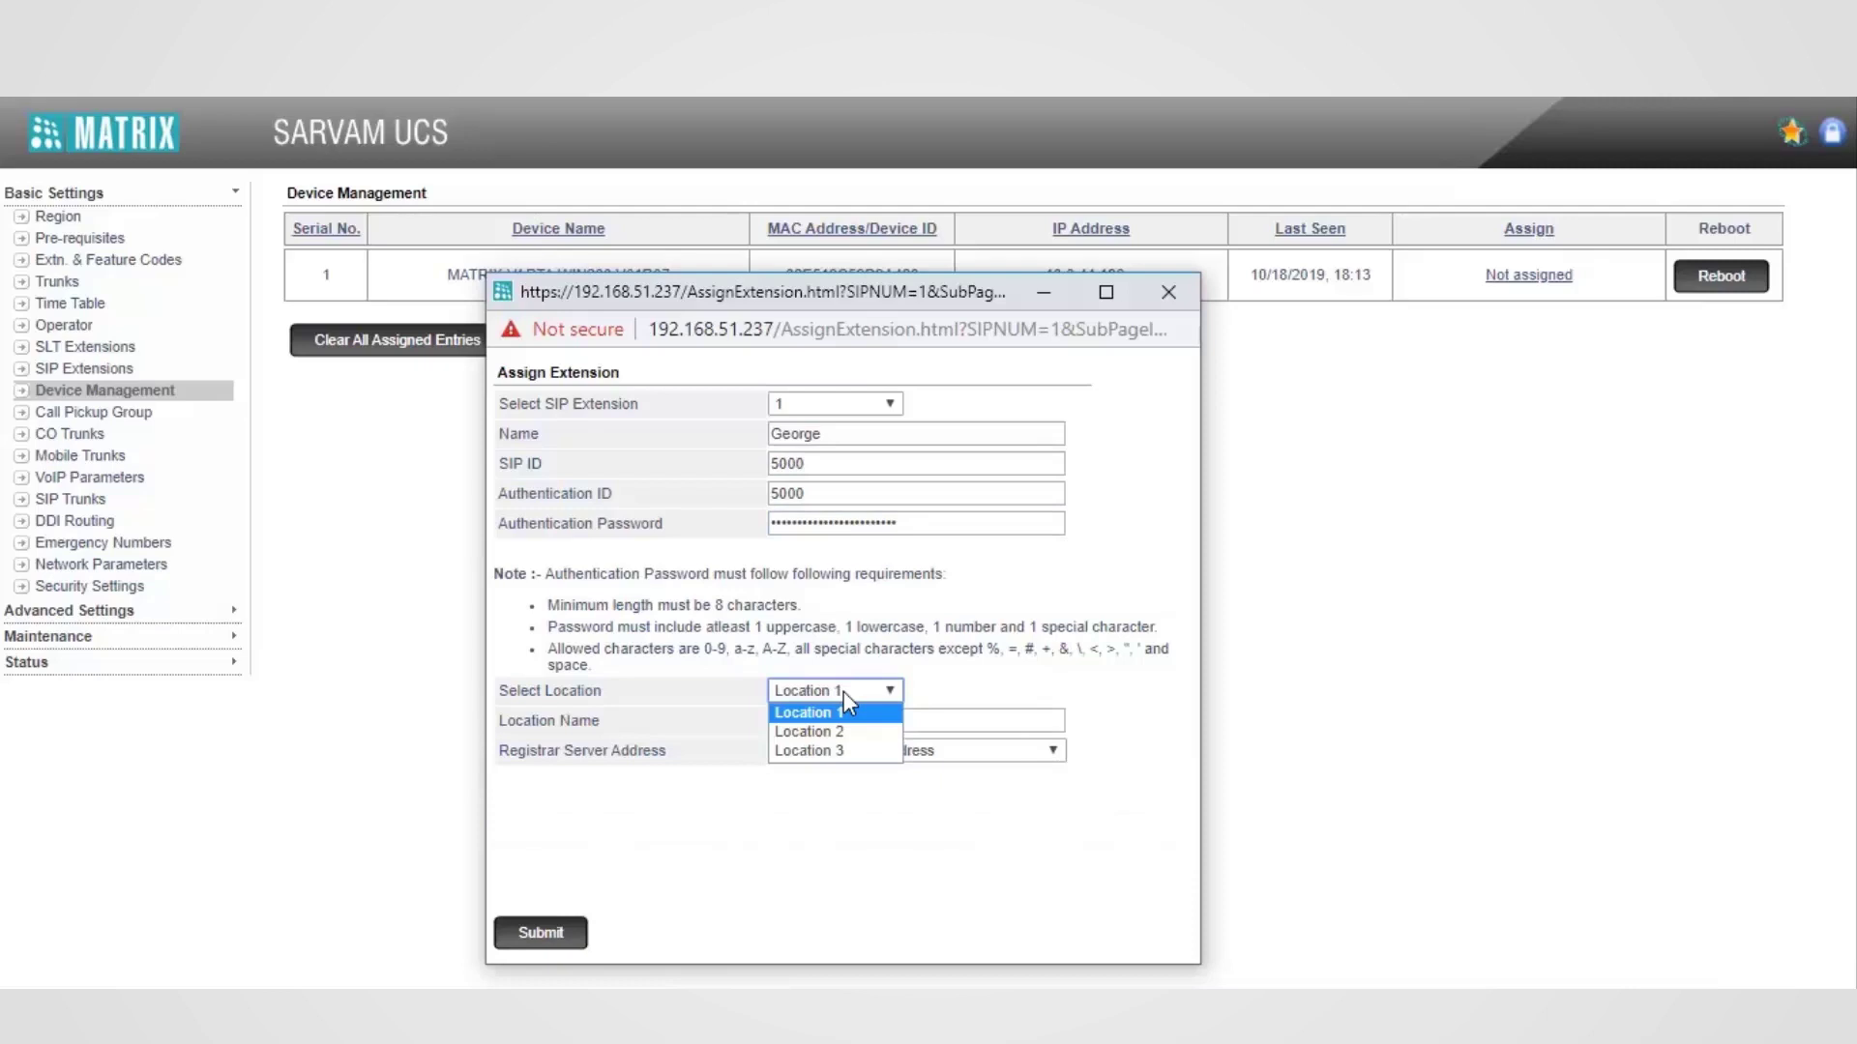
click(843, 715)
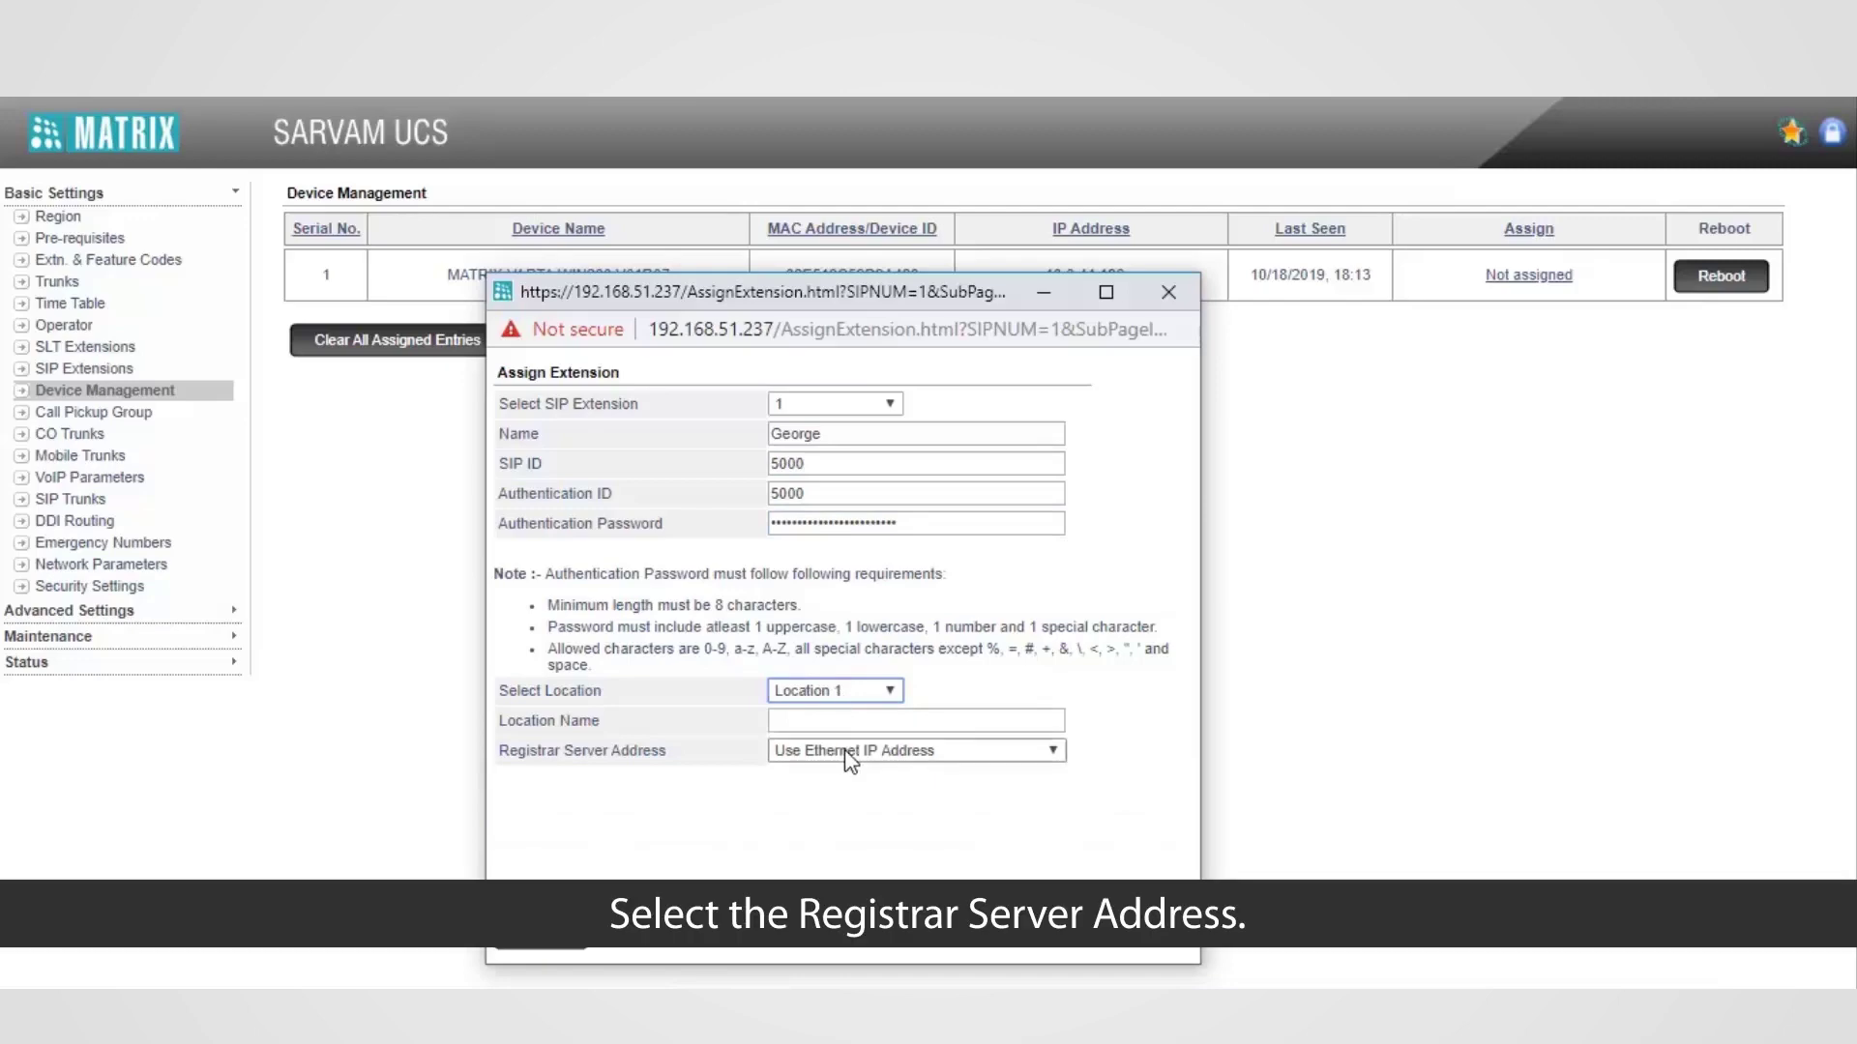
click(844, 752)
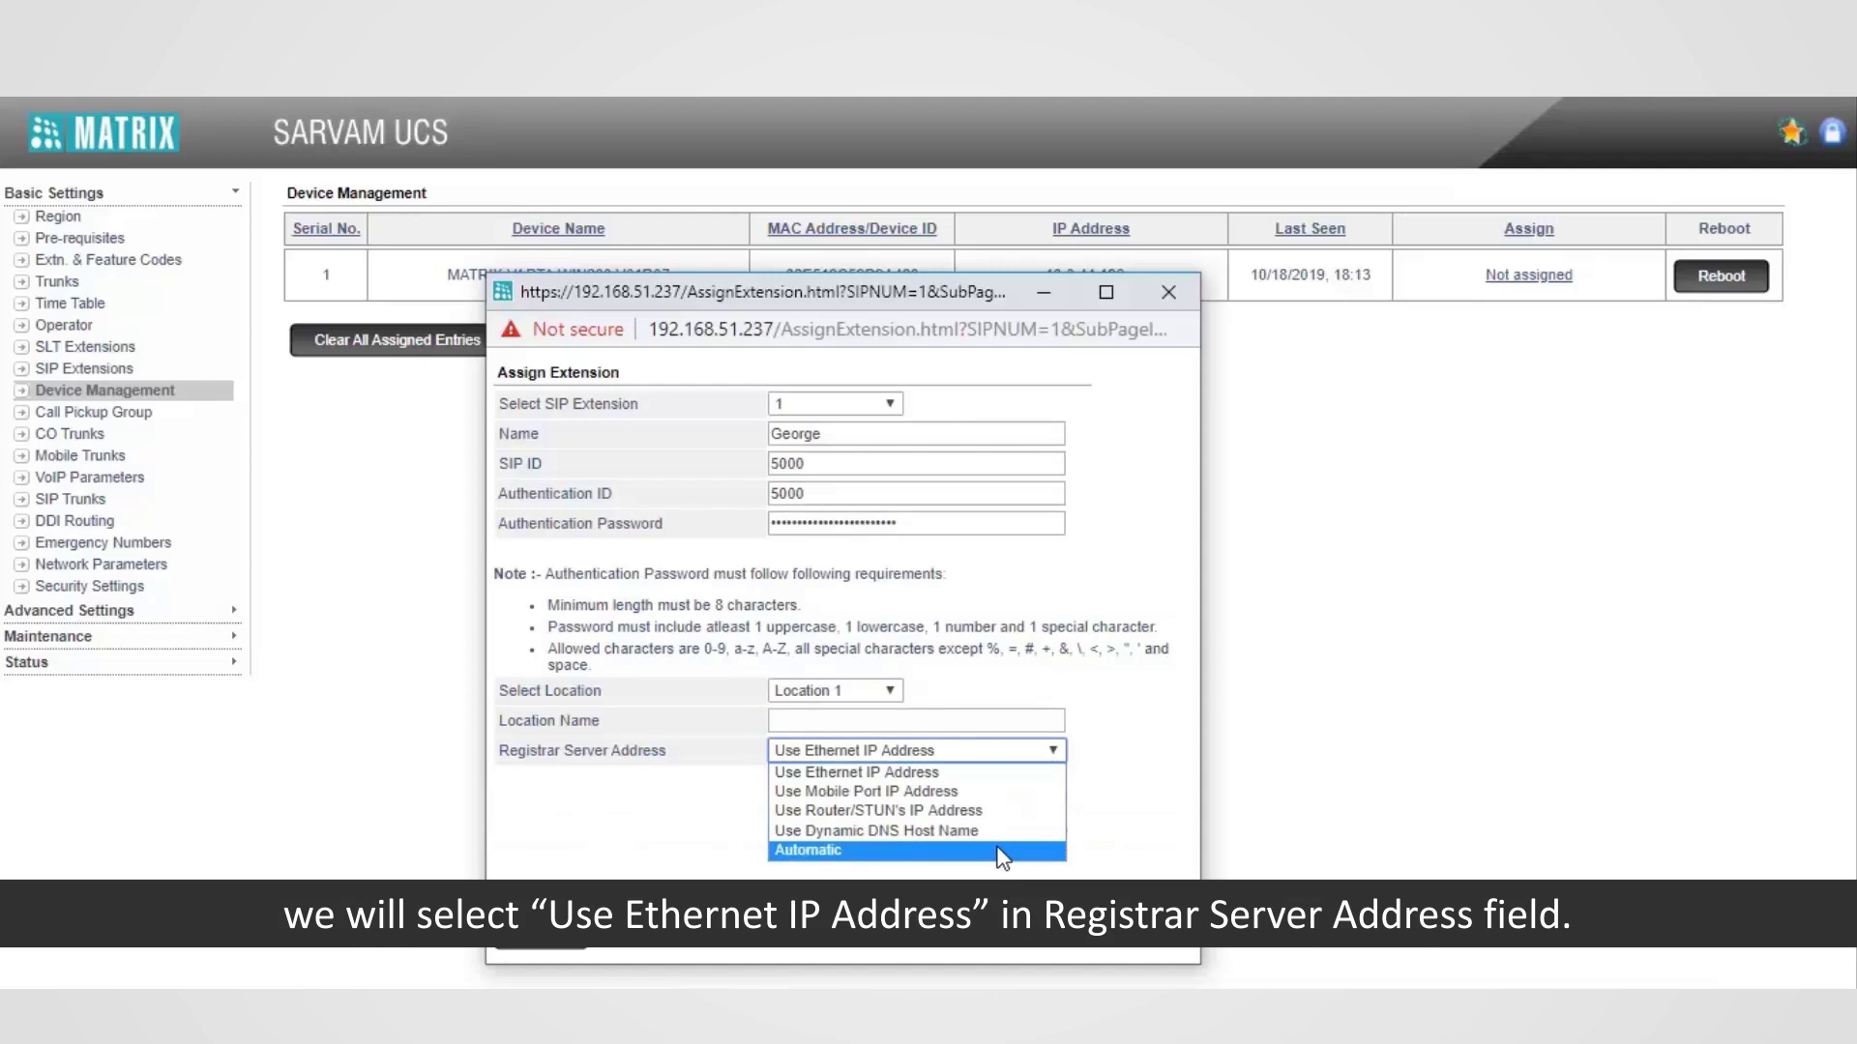
click(993, 772)
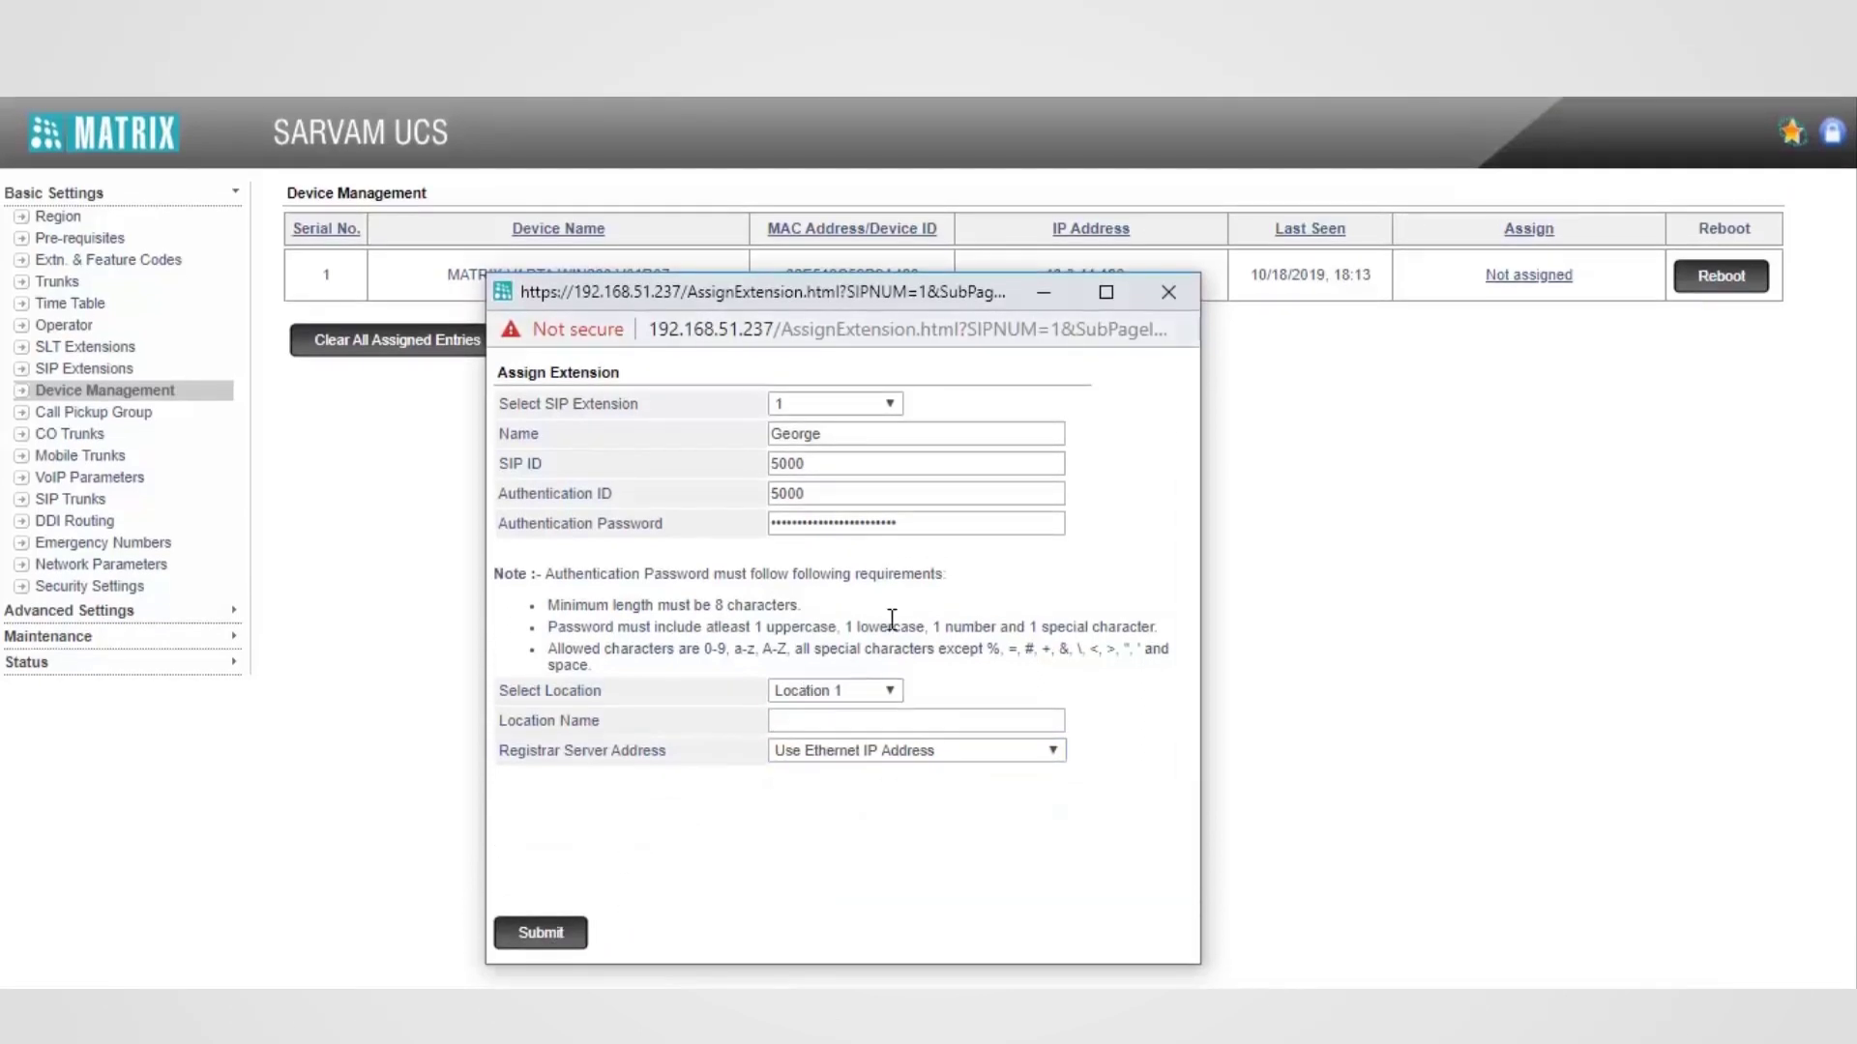
click(1170, 296)
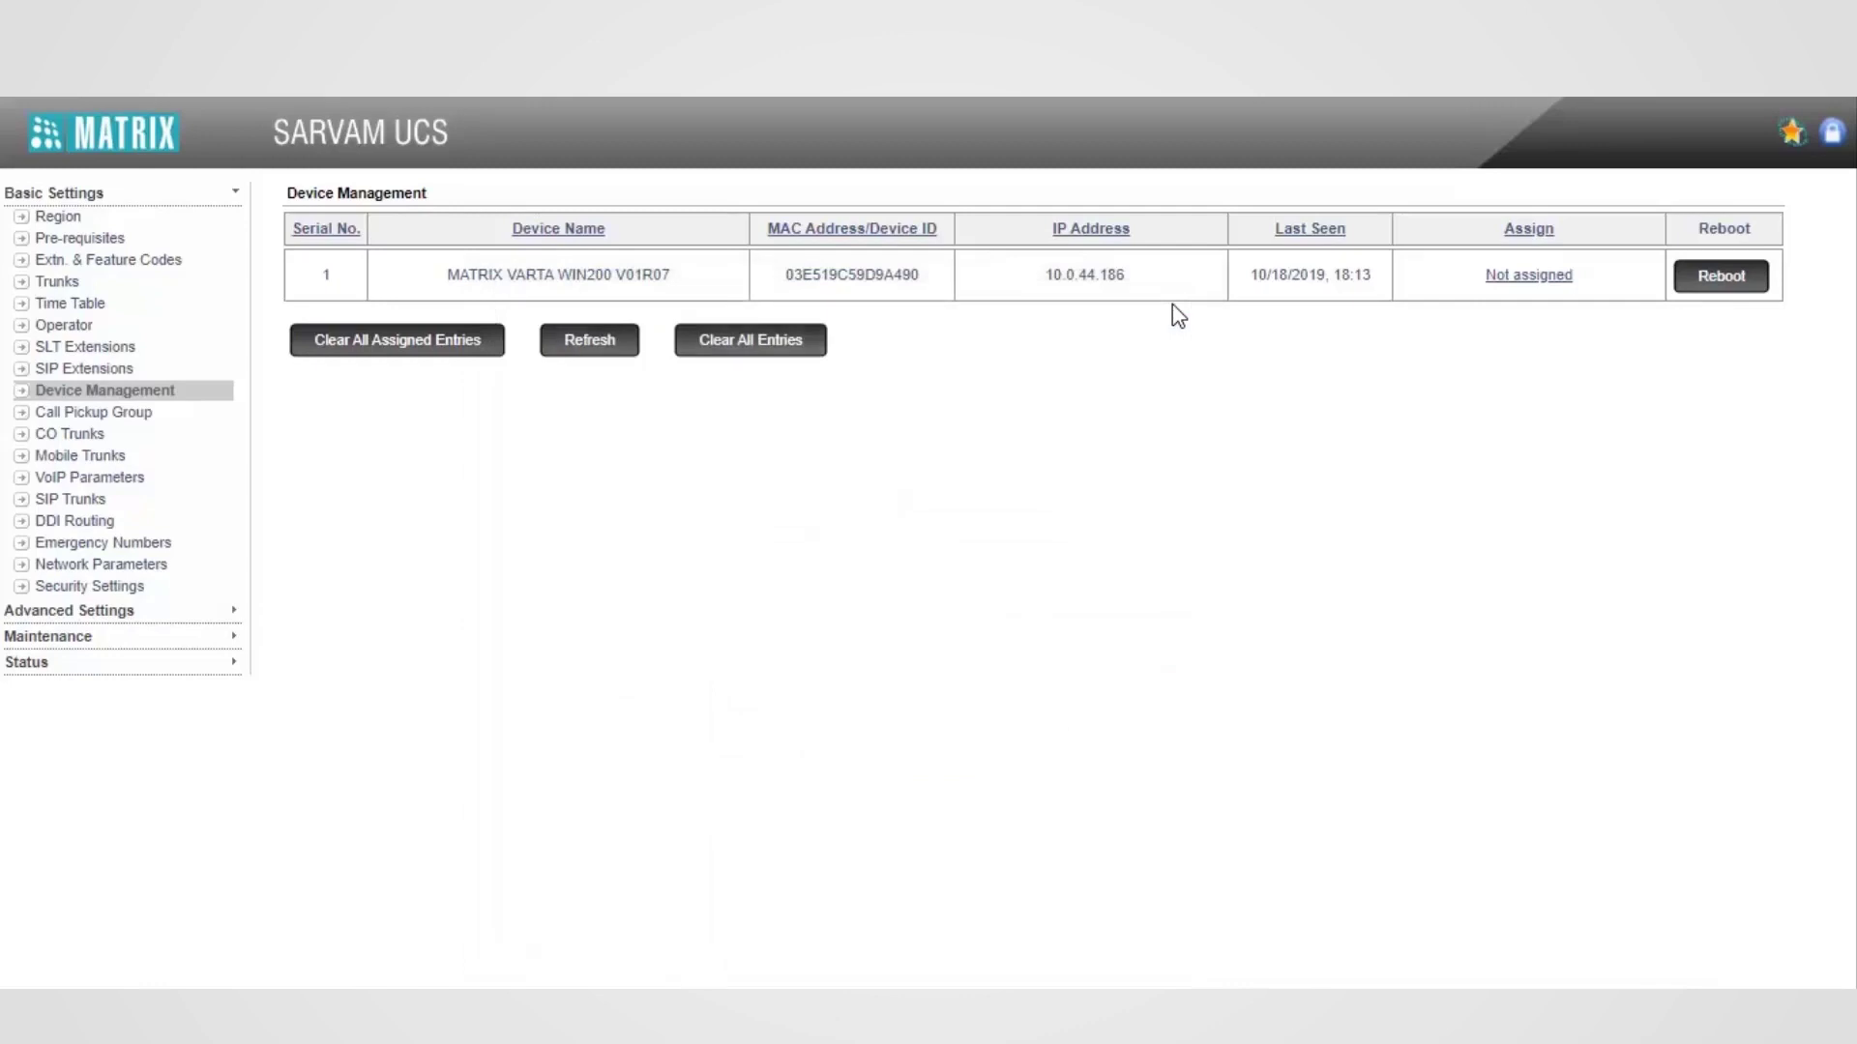
Refresh the device list and examine the extension assigned to the VARTA WIN200 device.
click(590, 341)
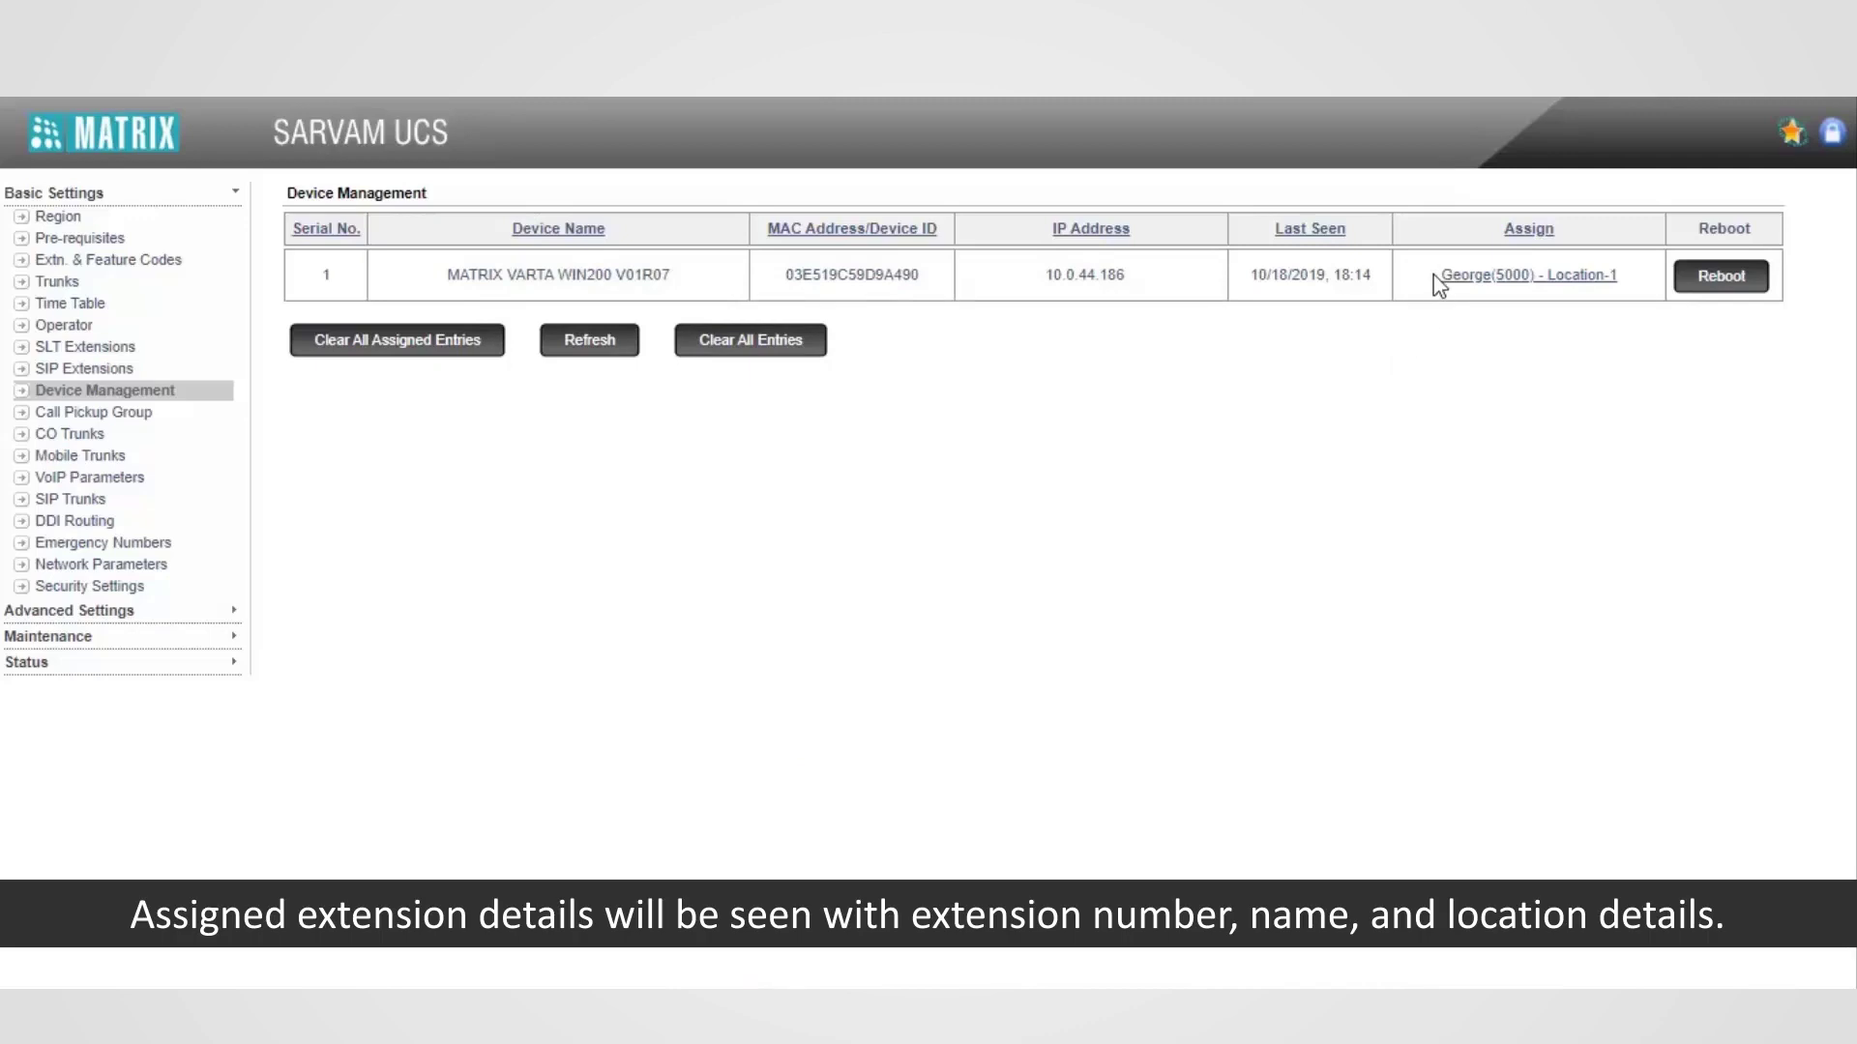
drag(1435, 281, 1478, 283)
drag(1595, 295, 1627, 290)
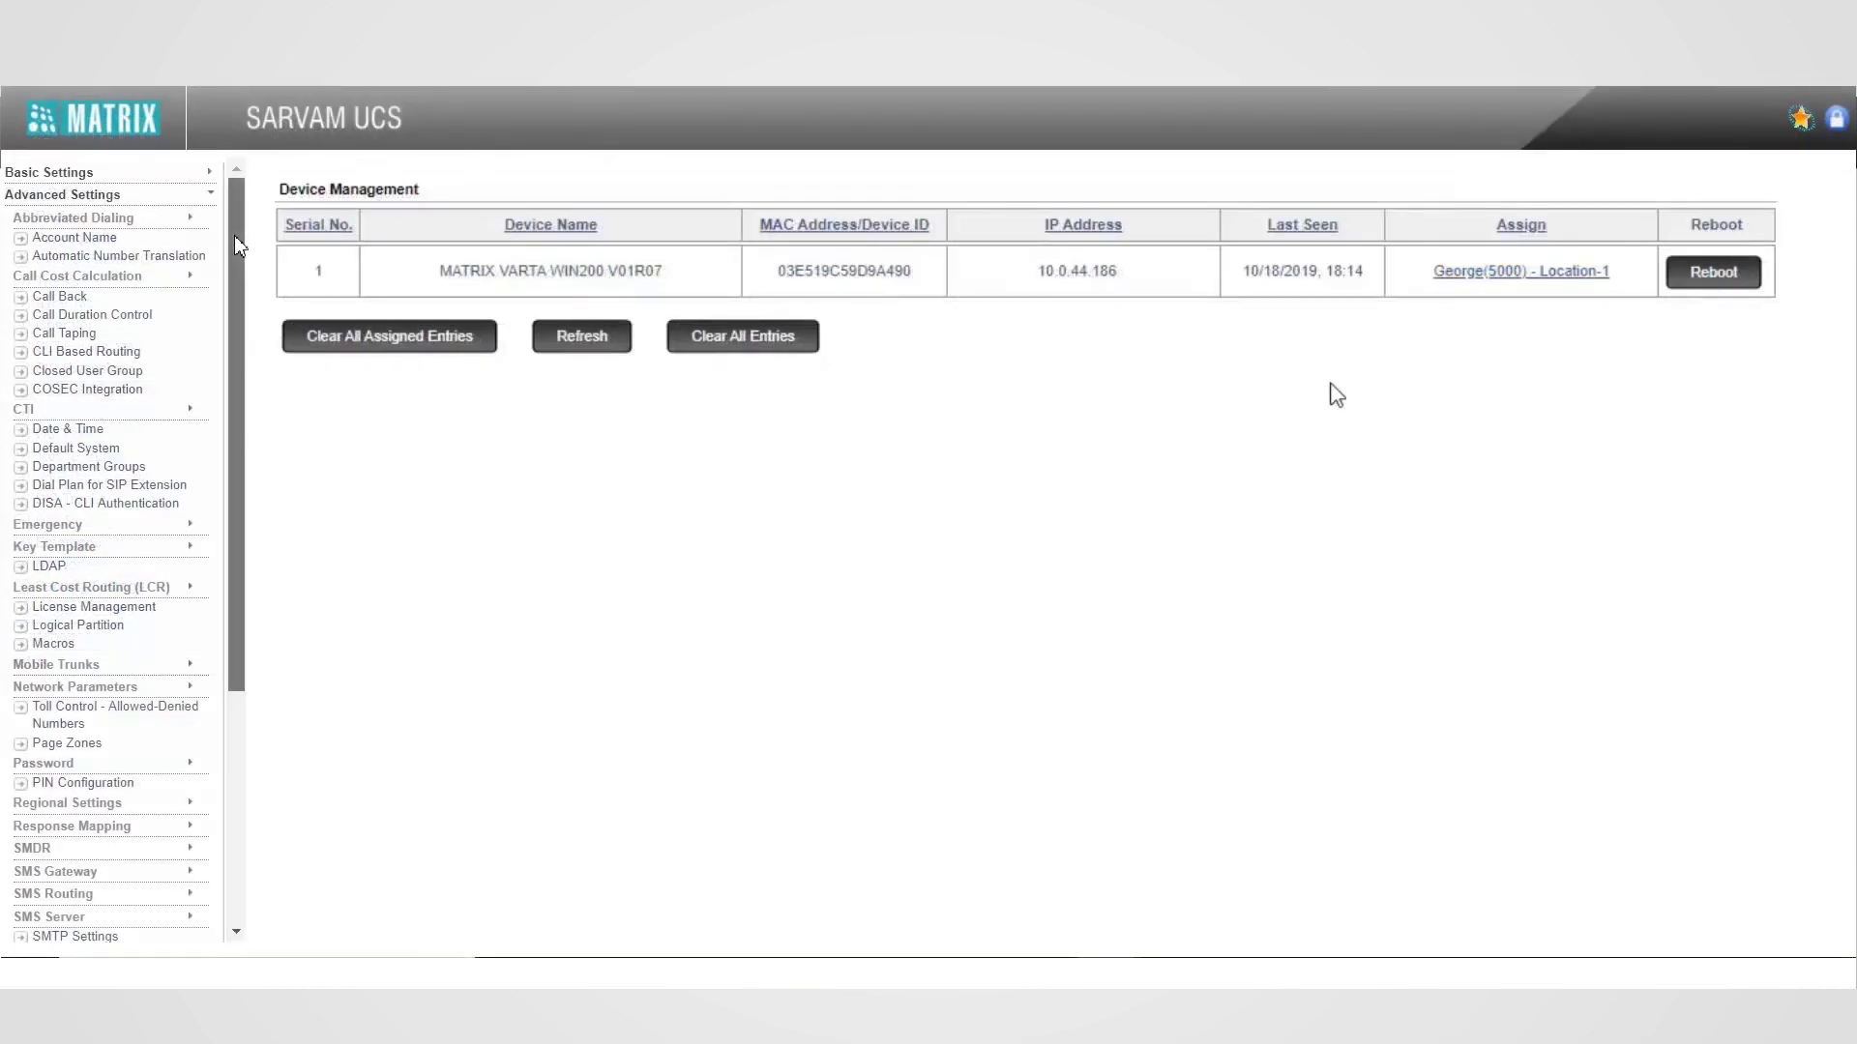
Assign the VARTA Essential license to SIP extension 1 in VARTA License Management and submit the assignment.
drag(240, 247, 261, 679)
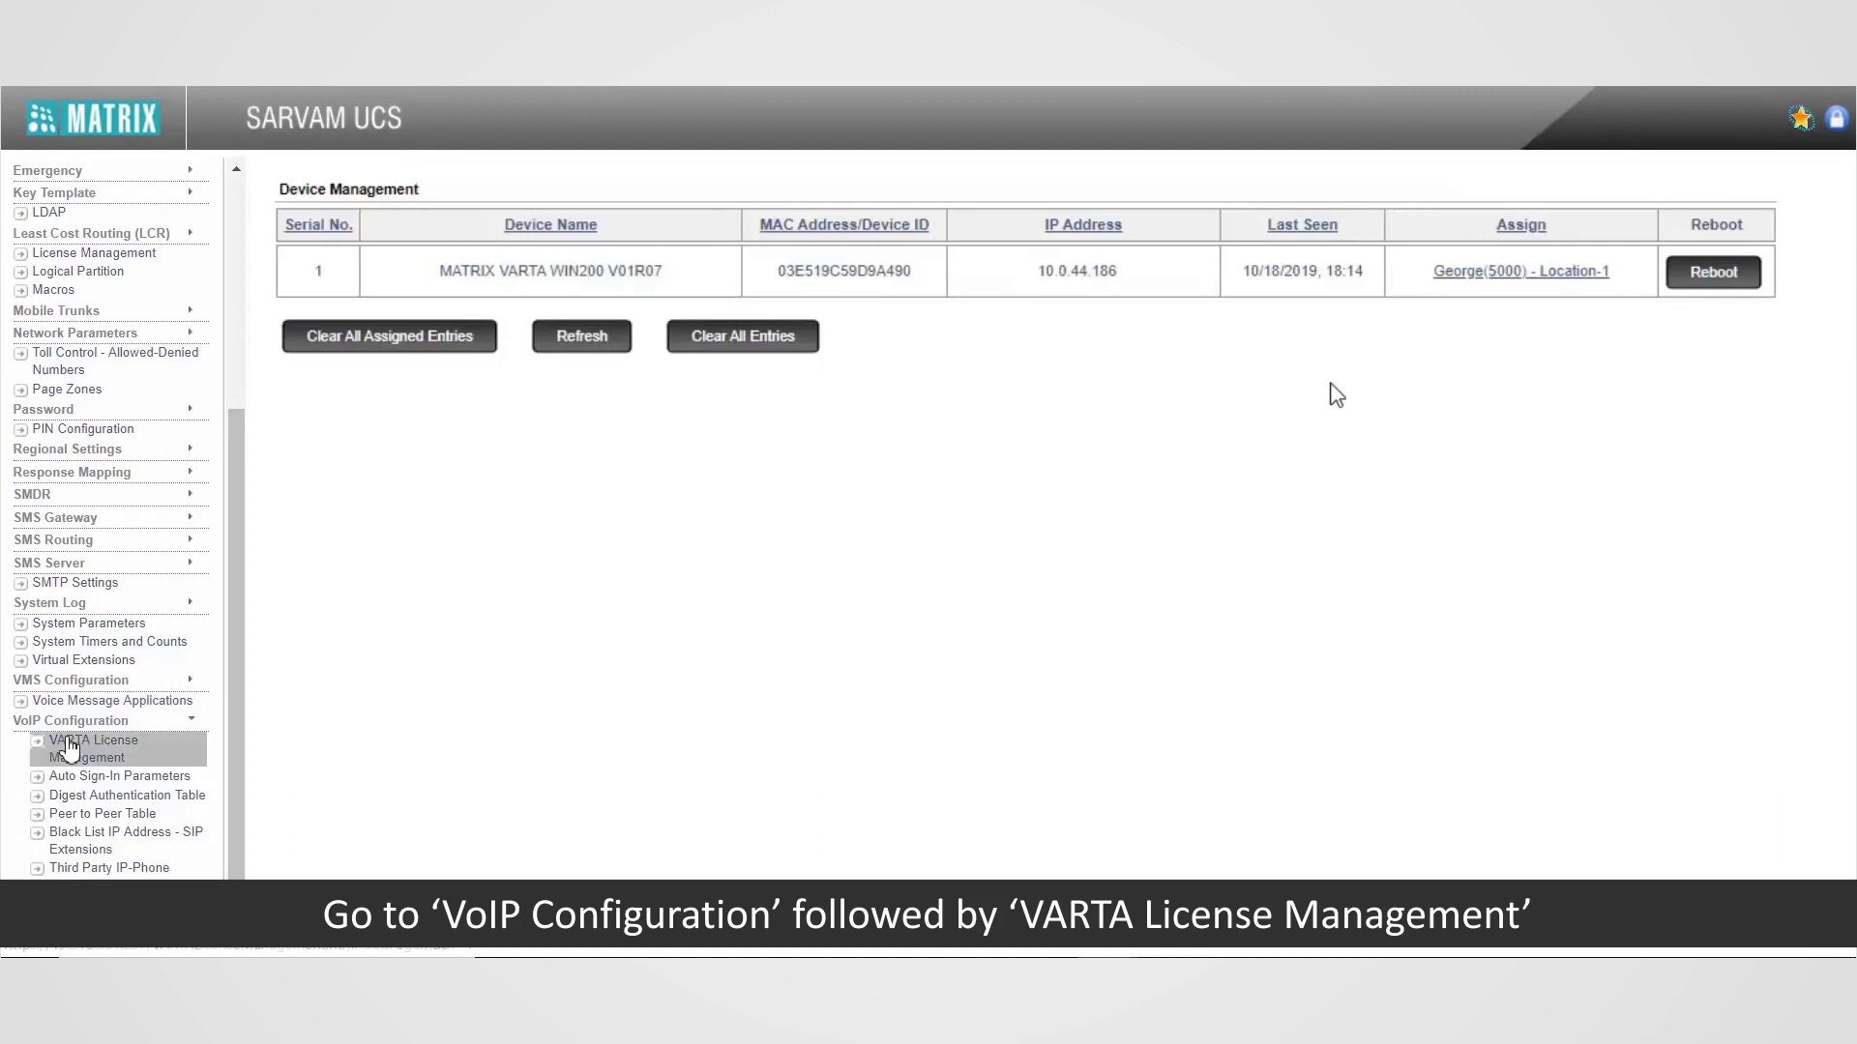
click(71, 748)
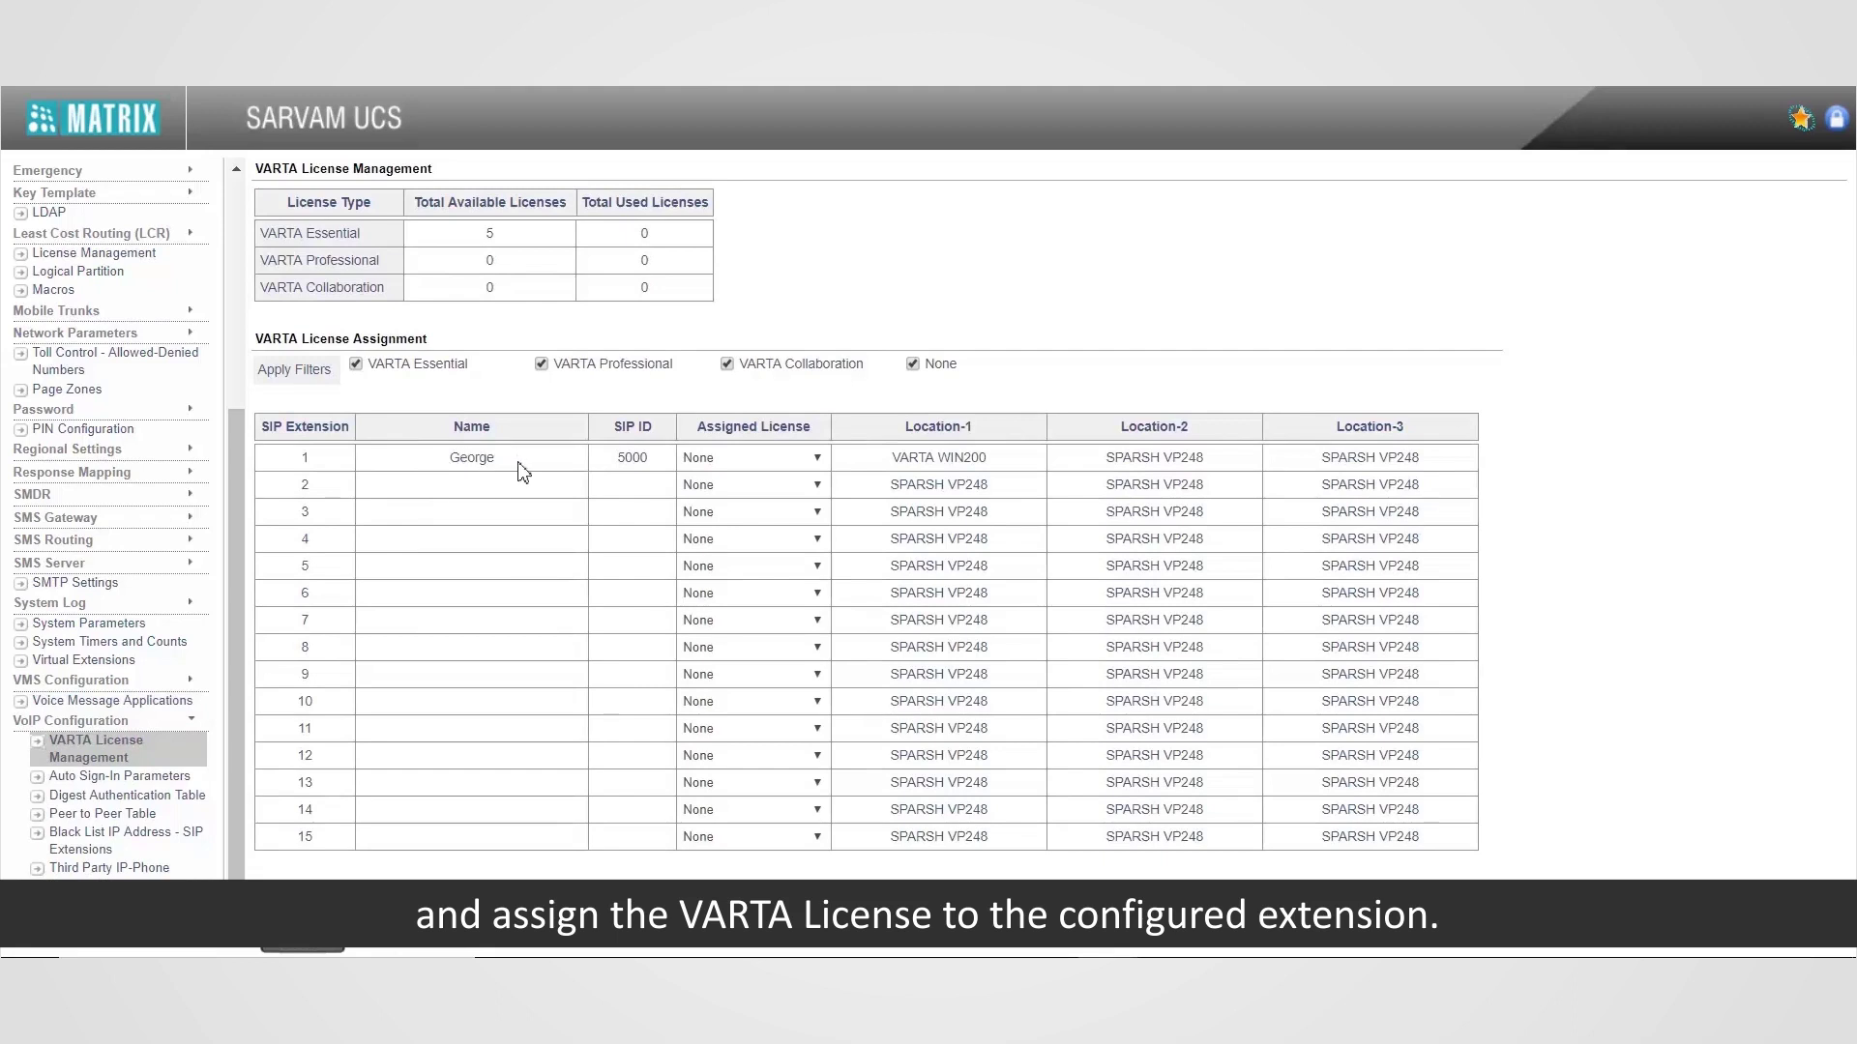
click(706, 463)
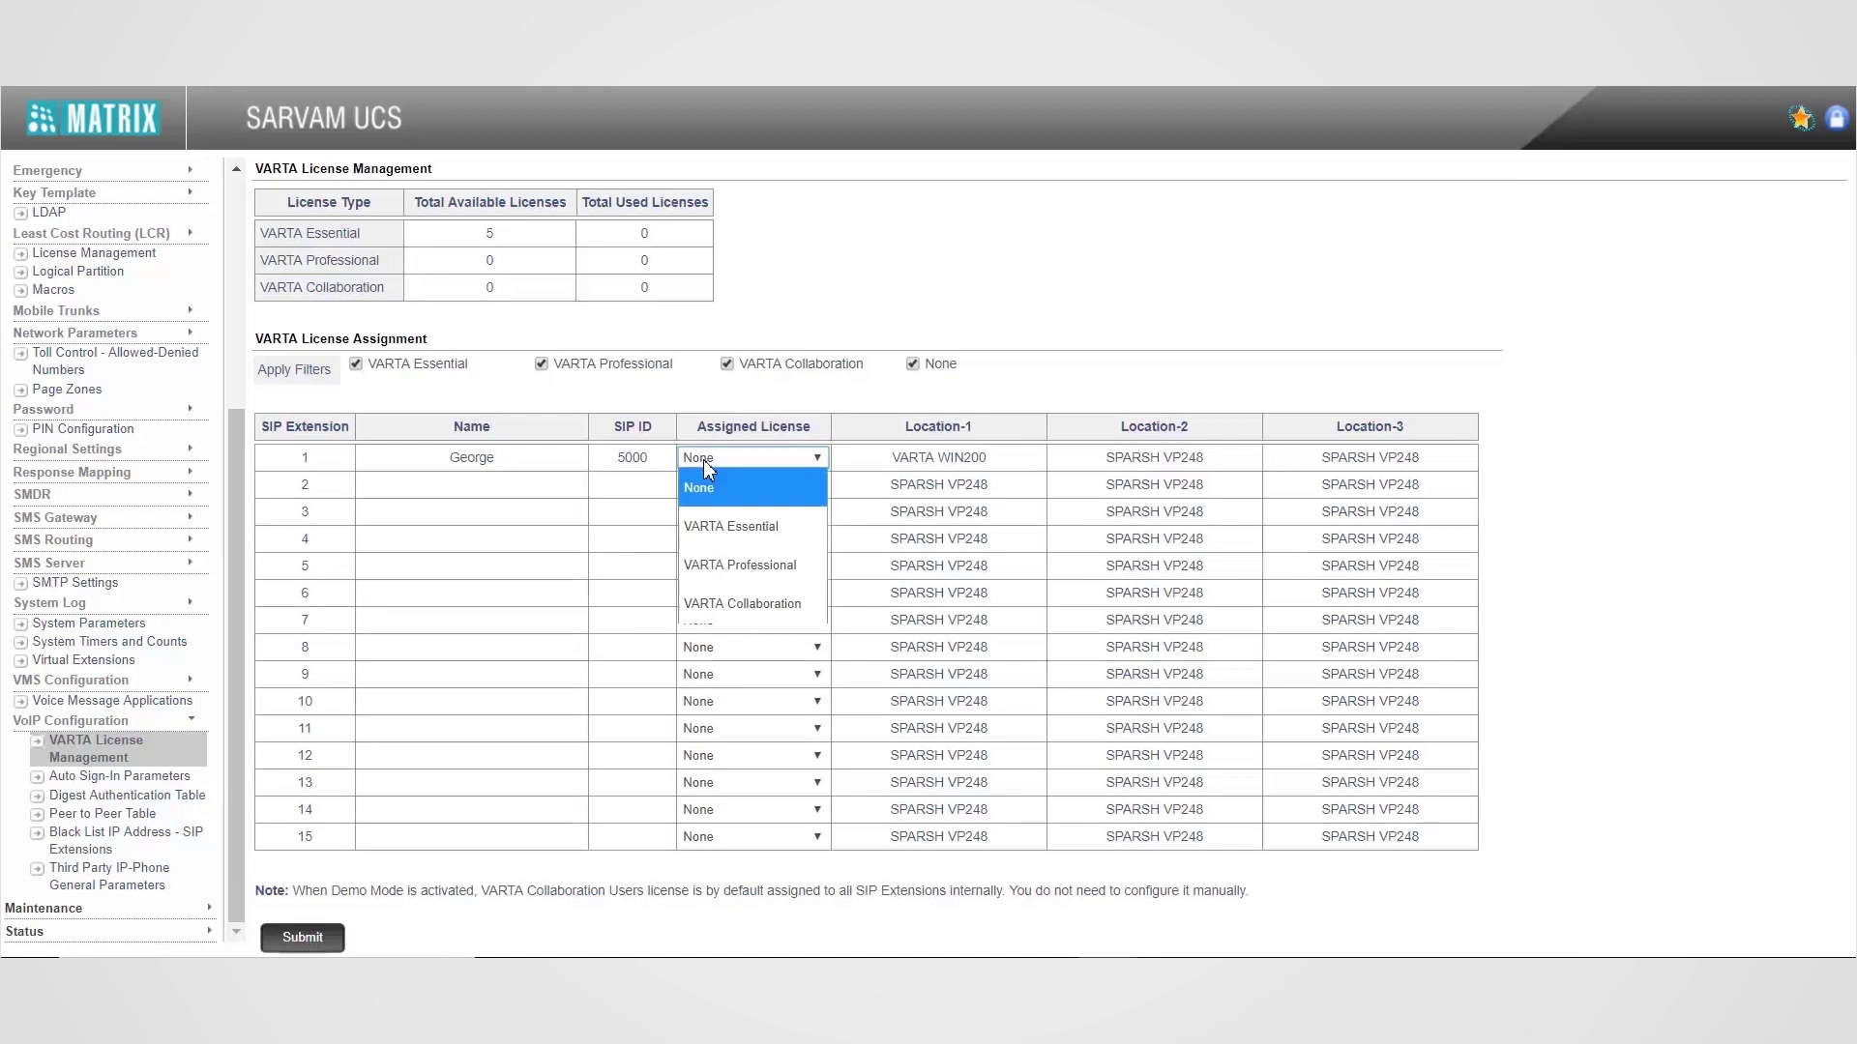
click(712, 536)
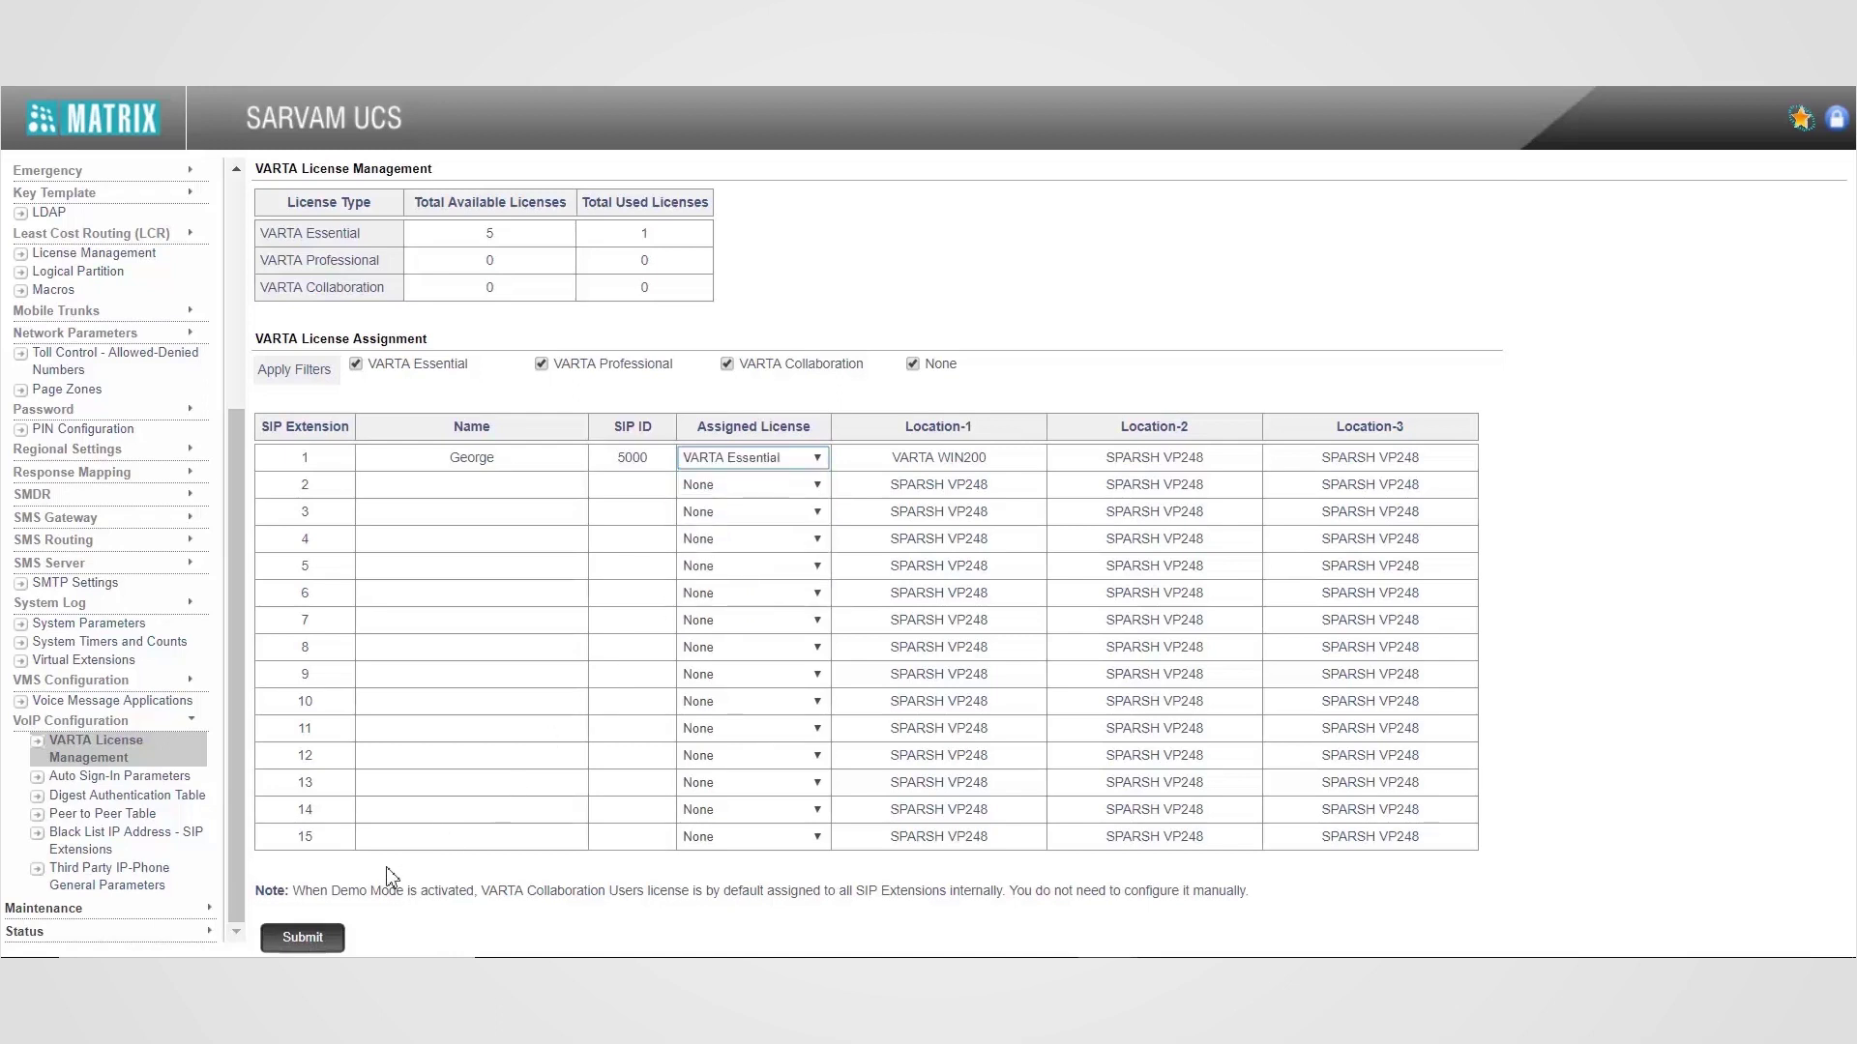
click(322, 938)
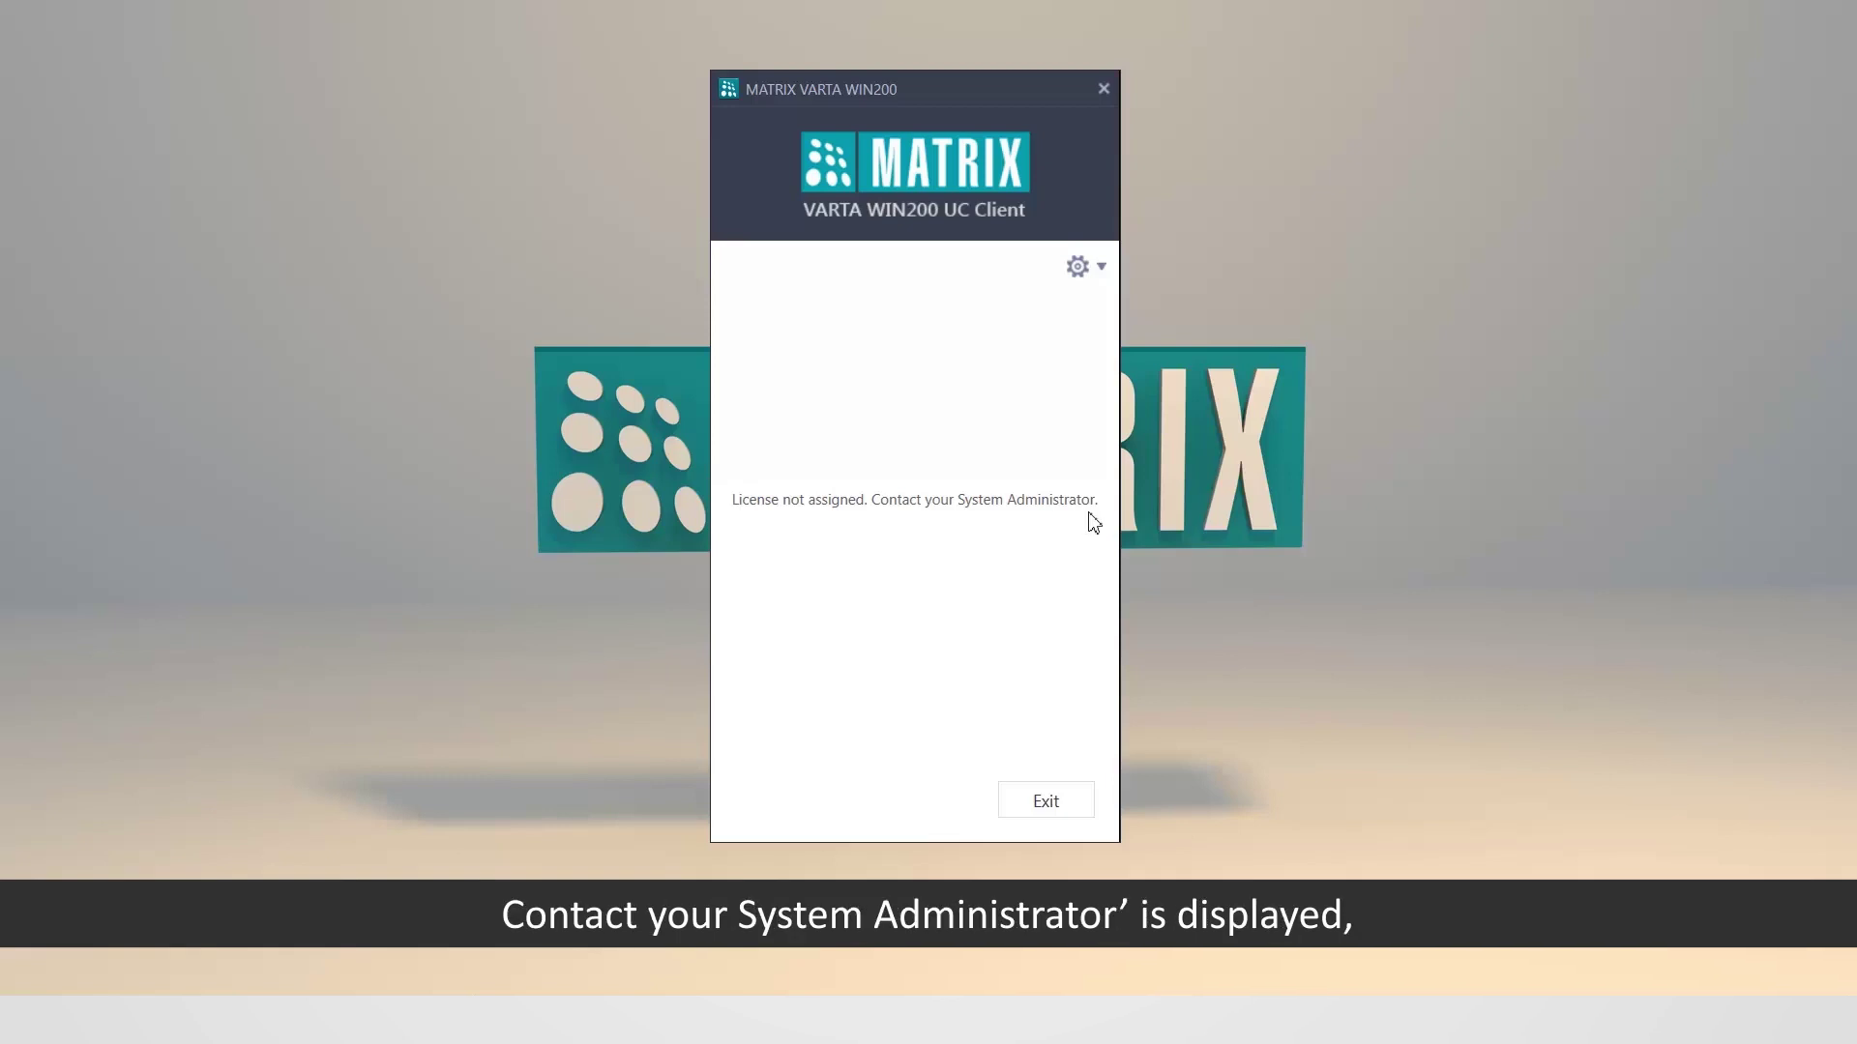
Switch to the VARTA WIN200 client and resync all of its configuration from the Configuration Status window.
click(1101, 266)
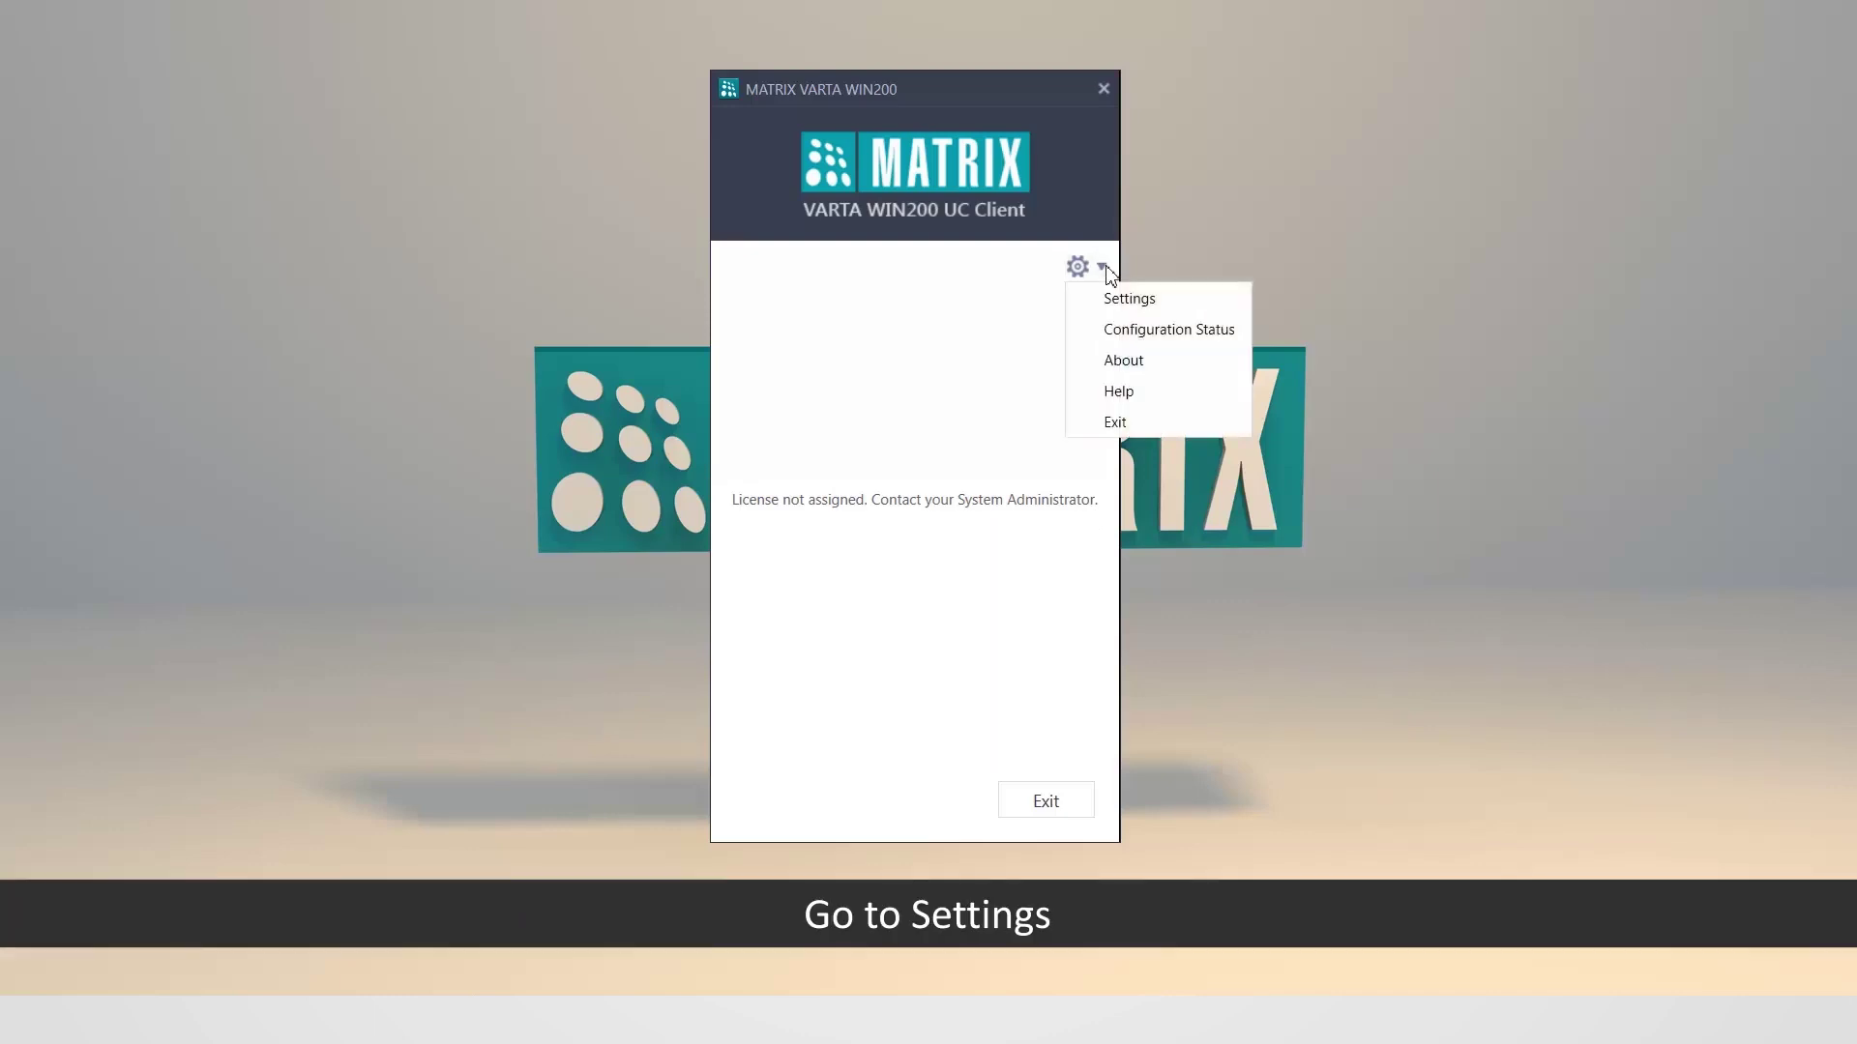
click(1108, 330)
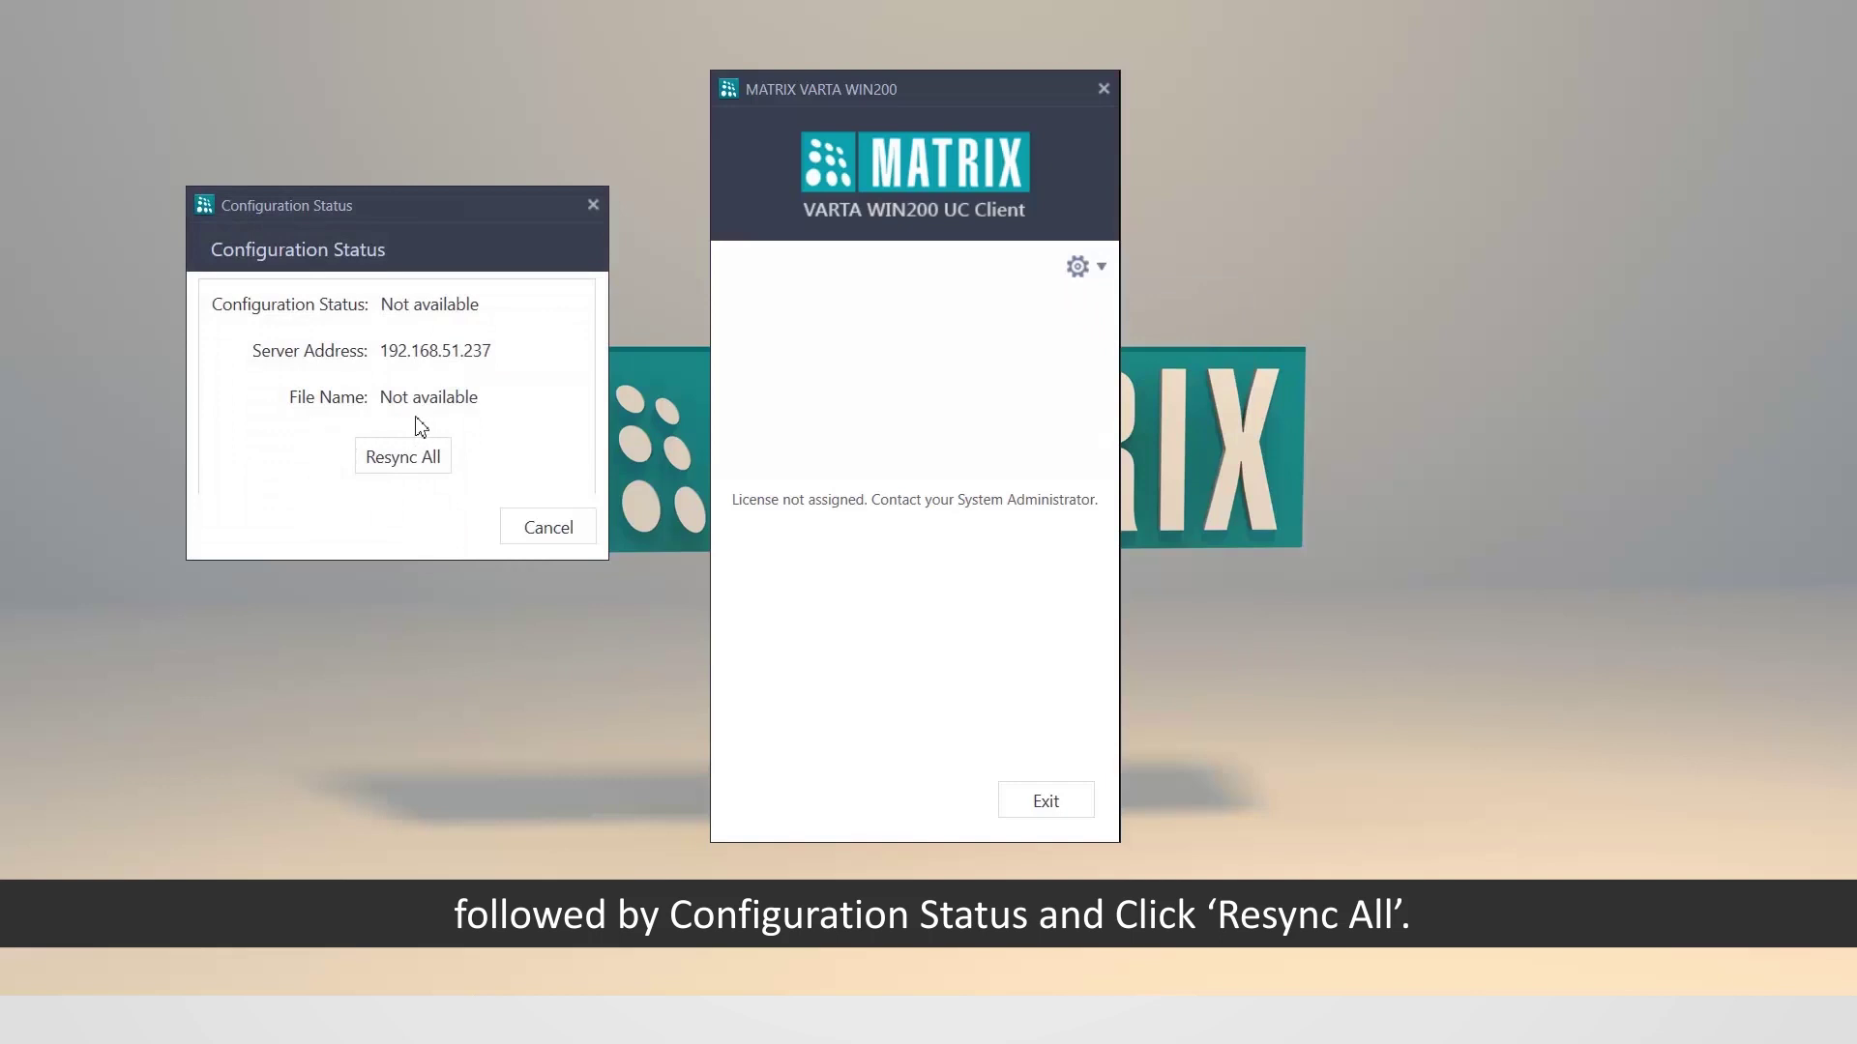
click(418, 460)
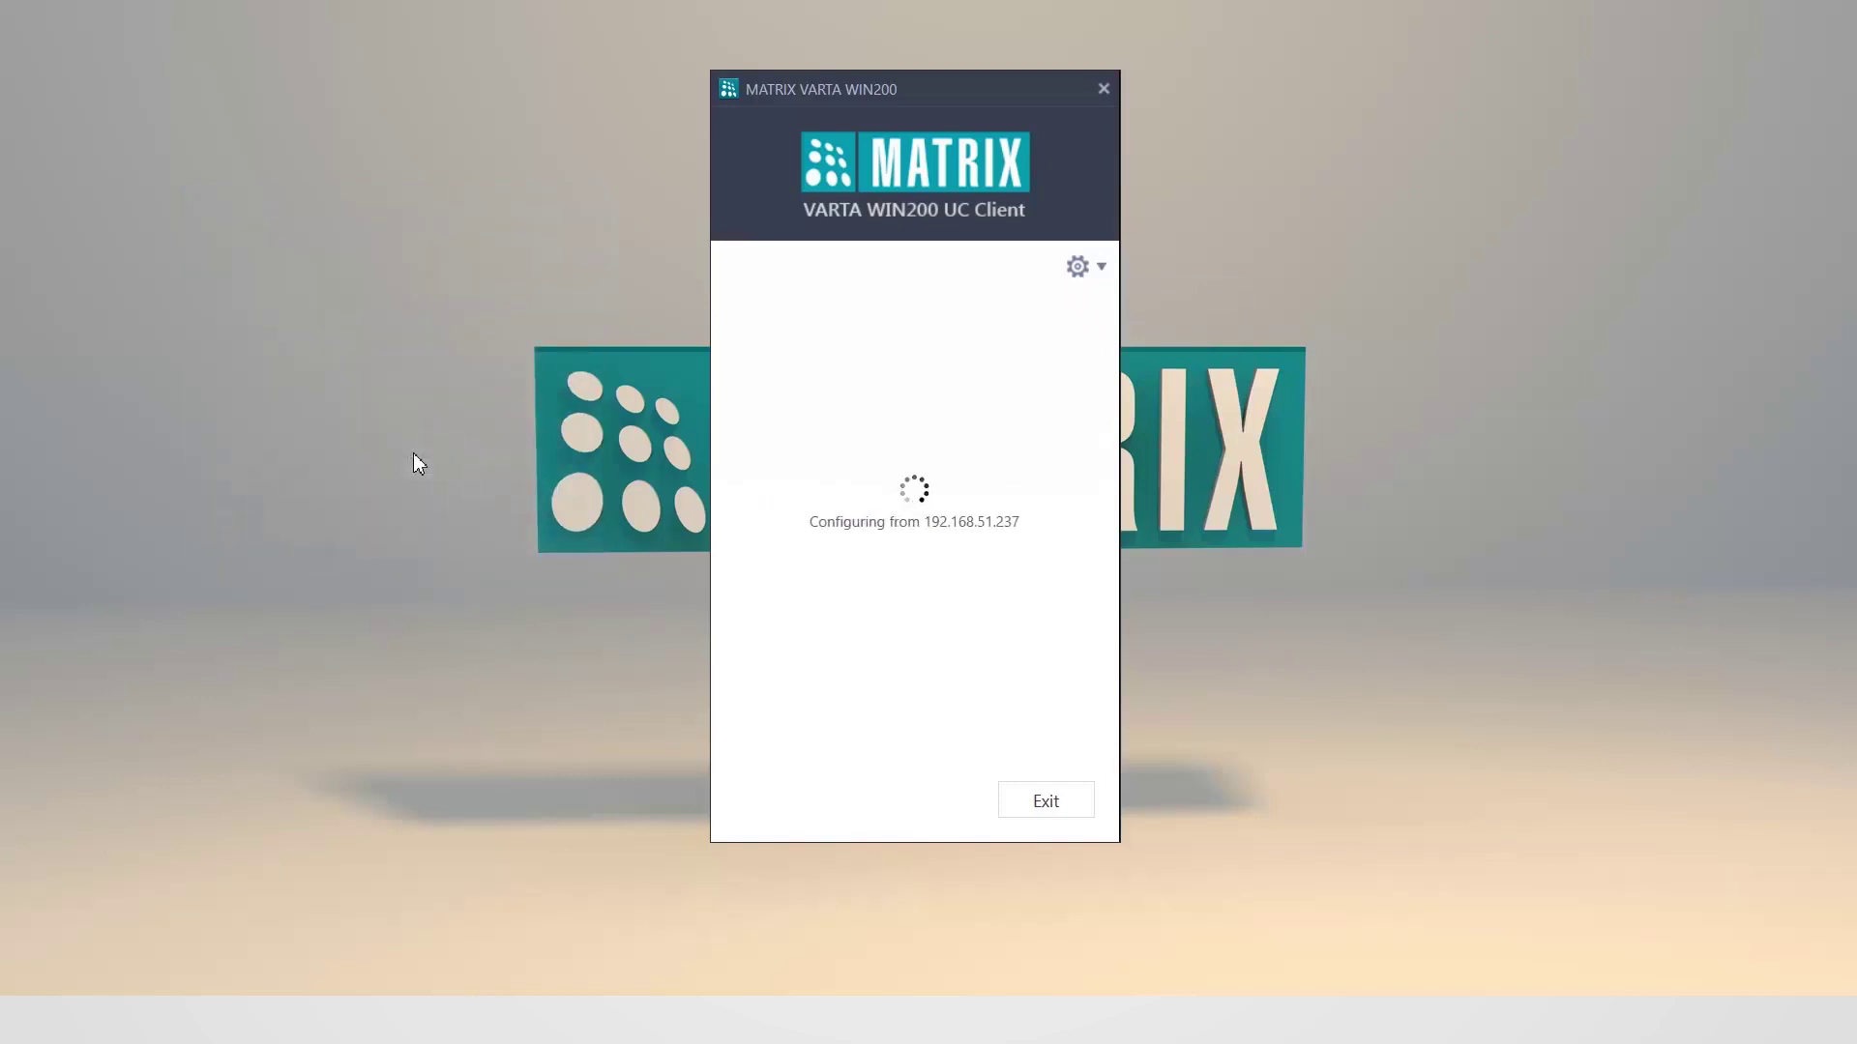